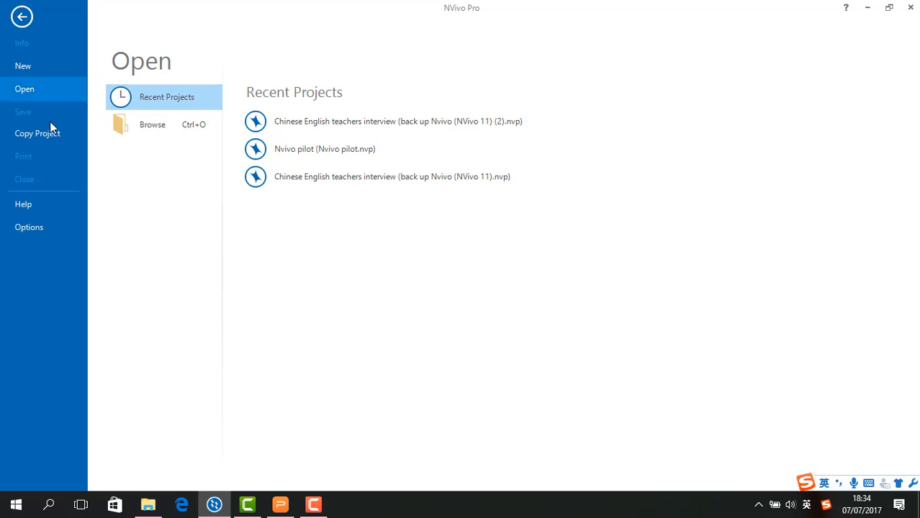
Step: Start a new blank project titled "Nvivo training" with the description "This project shows how to use Nvivo."
{"action": "left_click", "coordinate": [68, 68]}
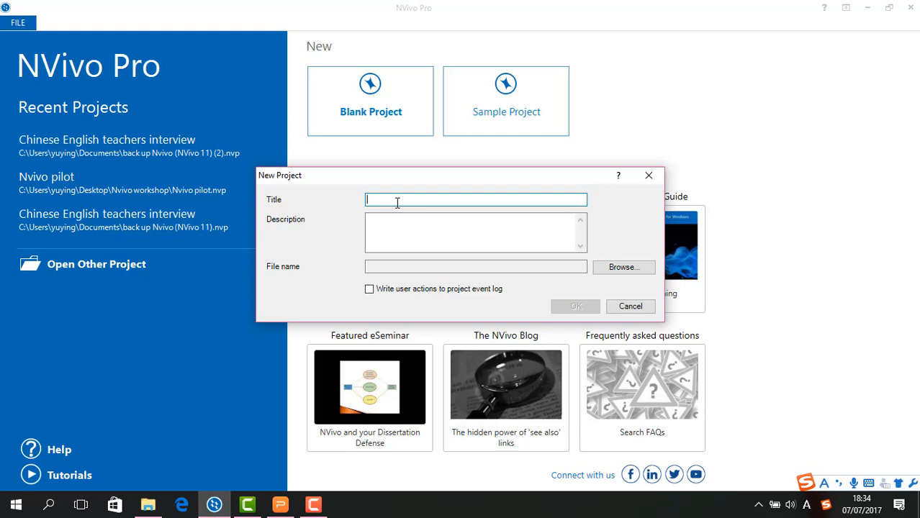
{"action": "type", "text": "N"}
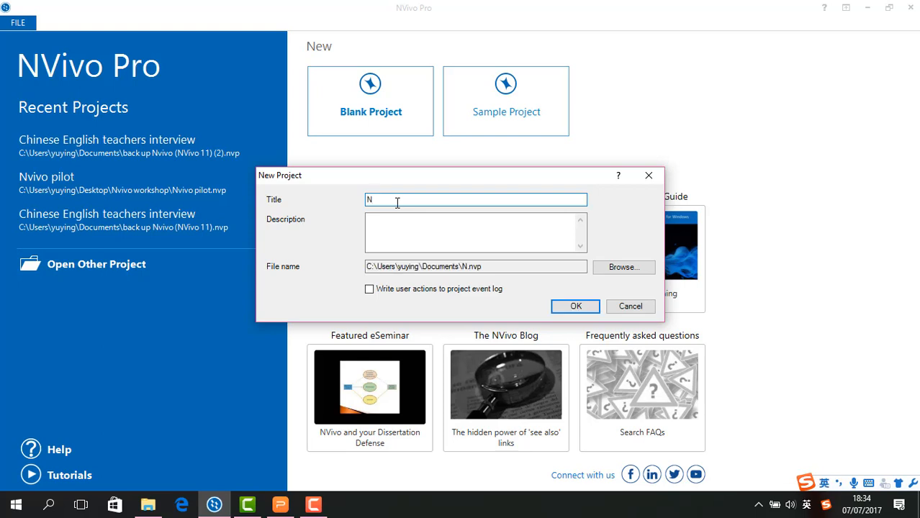
{"action": "type", "text": "vivo training"}
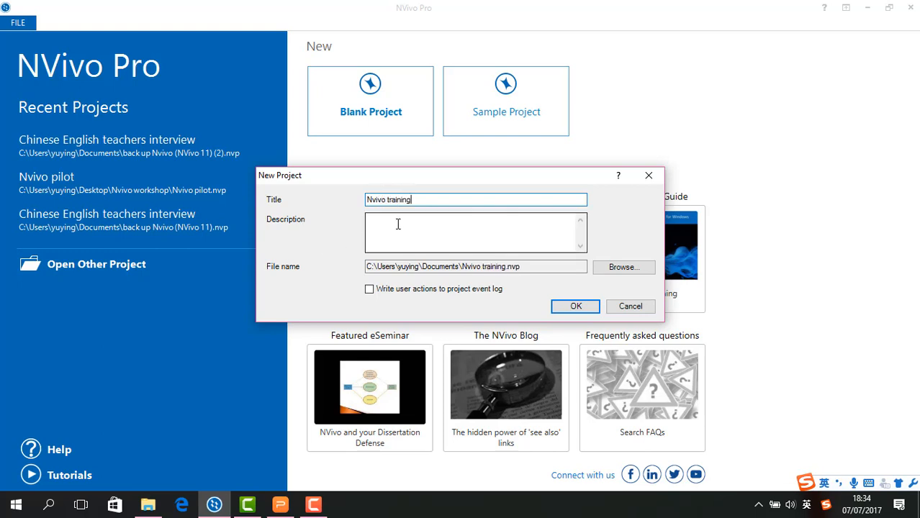
{"action": "left_click", "coordinate": [397, 223]}
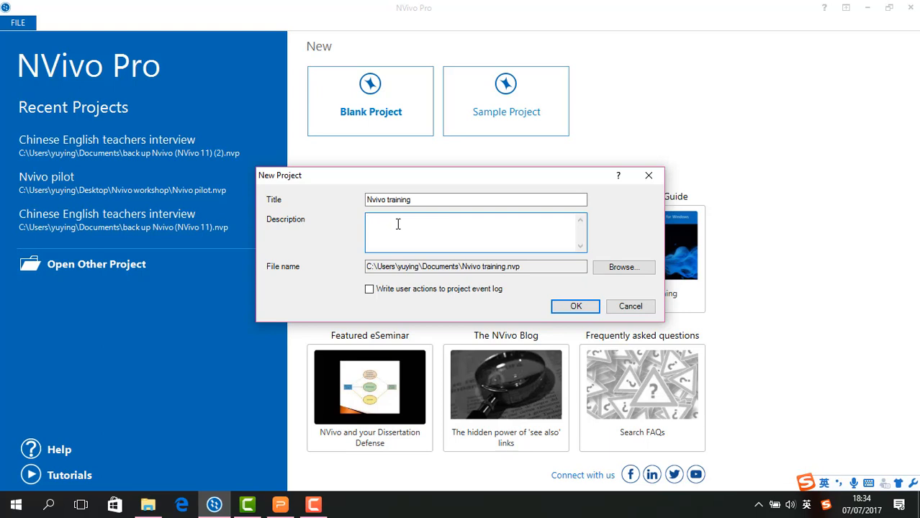
{"action": "type", "text": "This project shows how to use Nvivo."}
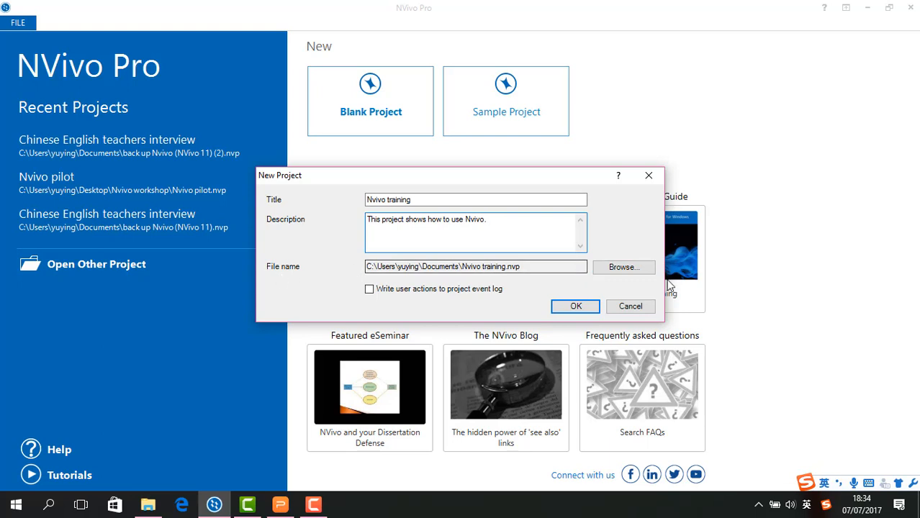
Step: Set the project file's save location to the Nvivo workshop folder on the Desktop, keeping the file name Nvivo training
{"action": "left_click", "coordinate": [638, 268]}
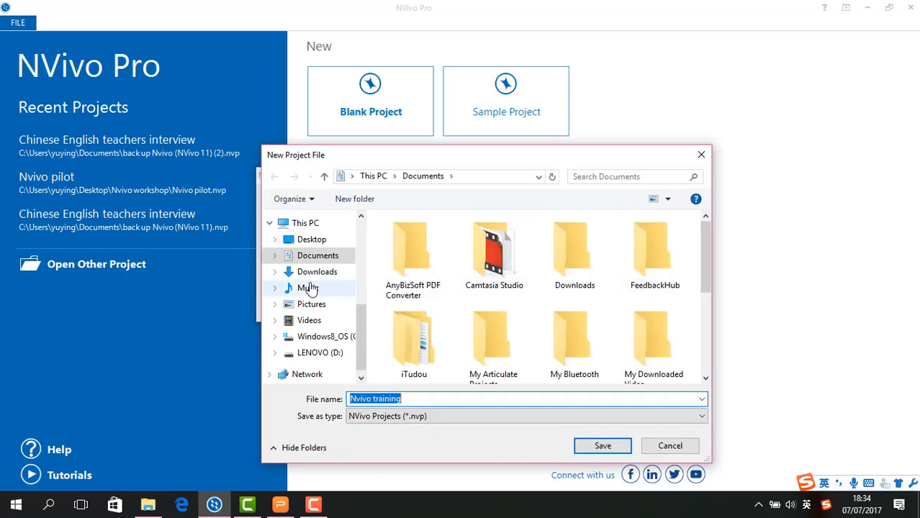
{"action": "left_click", "coordinate": [317, 240]}
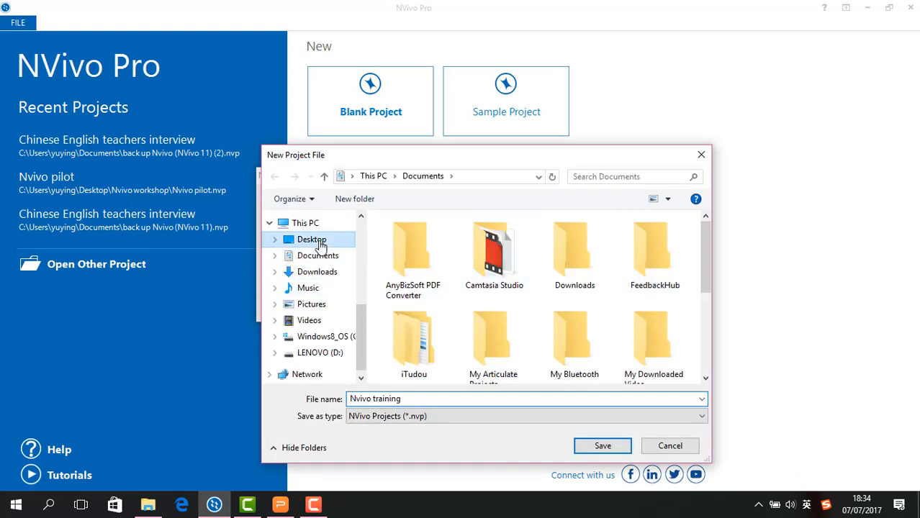
{"action": "left_click_drag", "start_coordinate": [704, 247], "coordinate": [717, 301]}
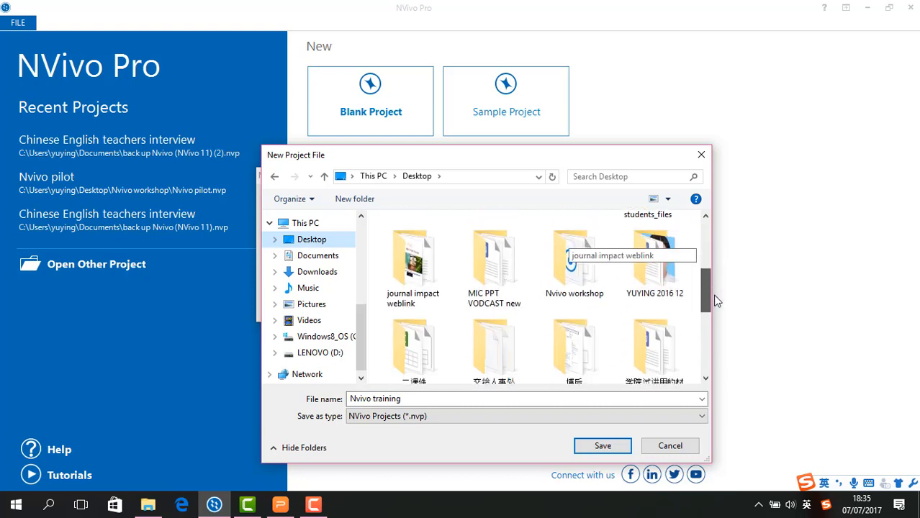
{"action": "left_click", "coordinate": [581, 286]}
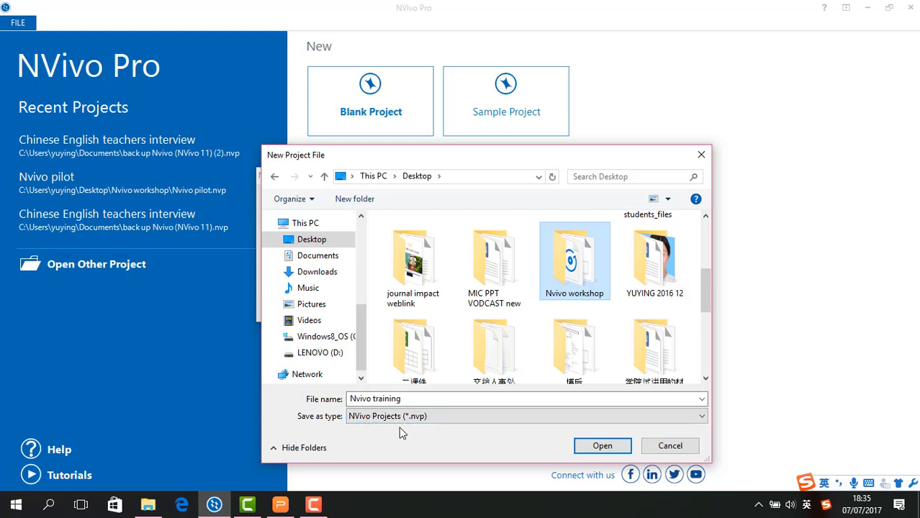
{"action": "left_click", "coordinate": [602, 446]}
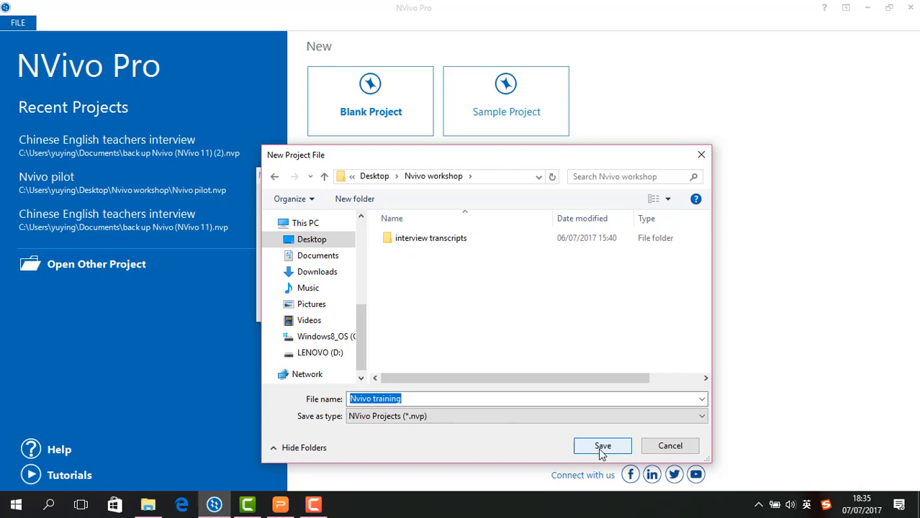
{"action": "left_click", "coordinate": [602, 447]}
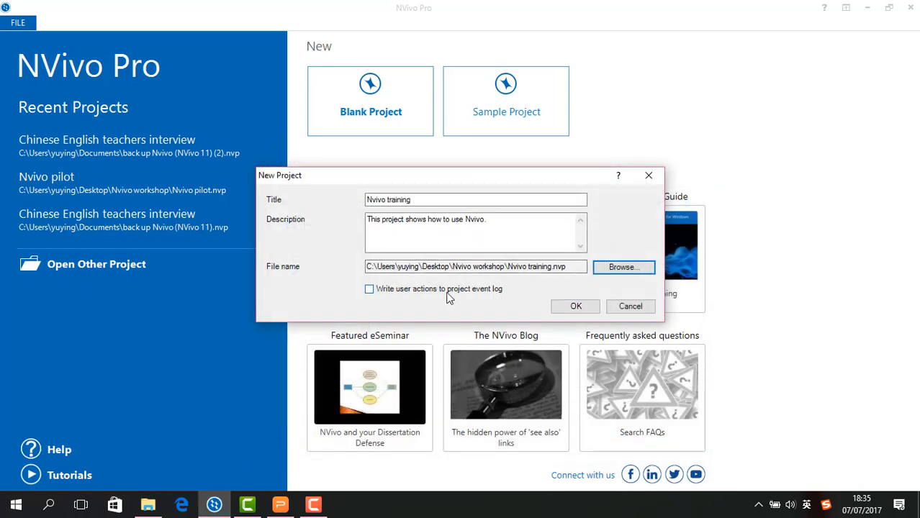
Step: Create the project with user actions written to the project event log, and close the Quick Start Steps page
{"action": "left_click", "coordinate": [378, 294]}
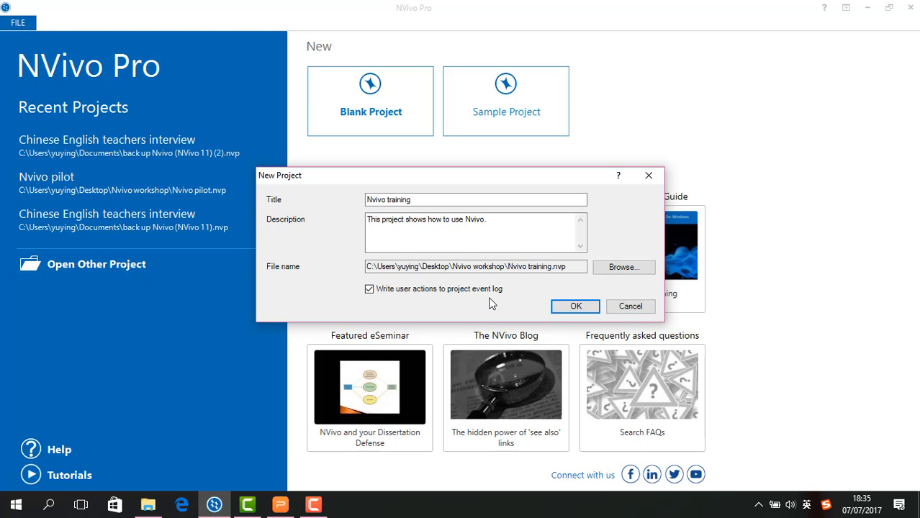
{"action": "left_click", "coordinate": [580, 308]}
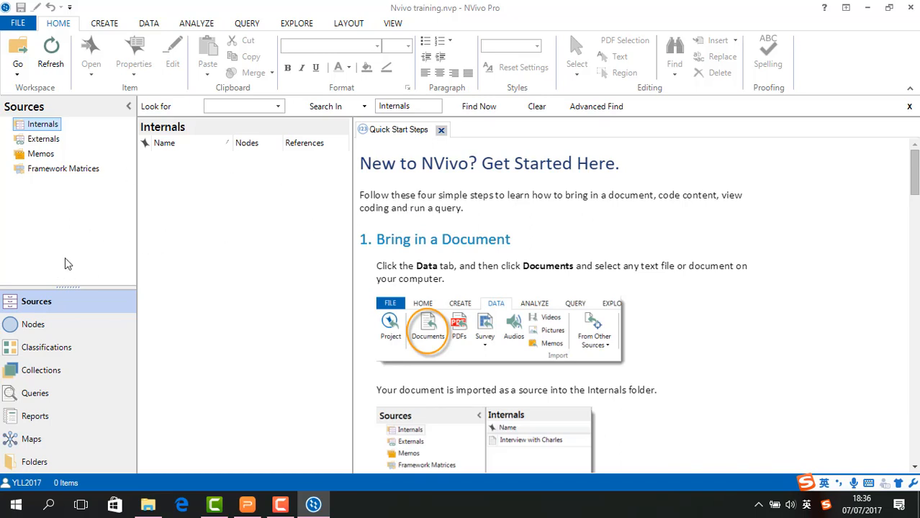
{"action": "left_click", "coordinate": [442, 131]}
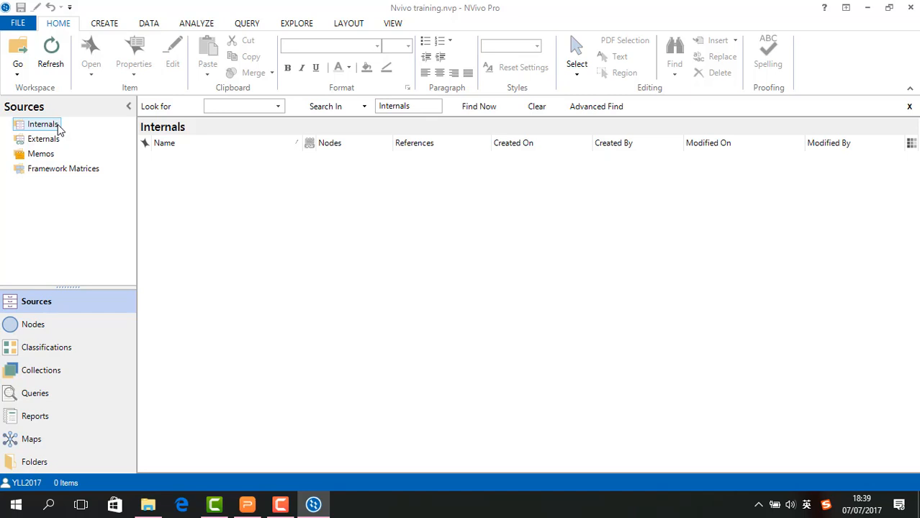
Step: Create a folder named "Interview transcripts" under Internals with the description "the transcripts from the interviews"
{"action": "right_click", "coordinate": [60, 129]}
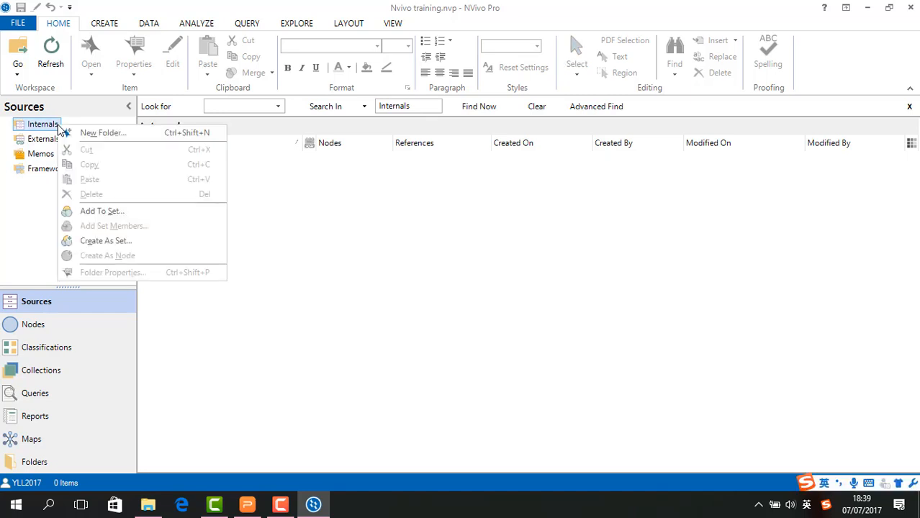
{"action": "left_click", "coordinate": [118, 134]}
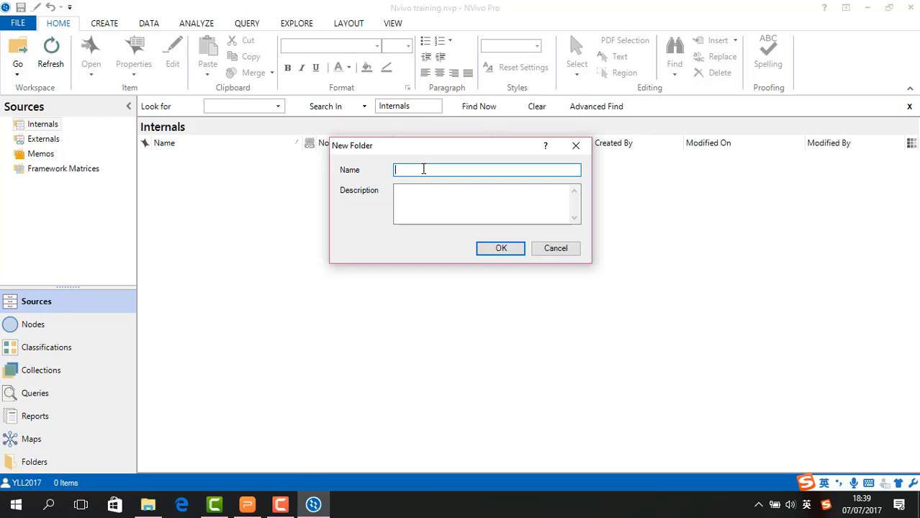
{"action": "type", "text": "Interview transcripts"}
{"action": "left_click", "coordinate": [449, 188]}
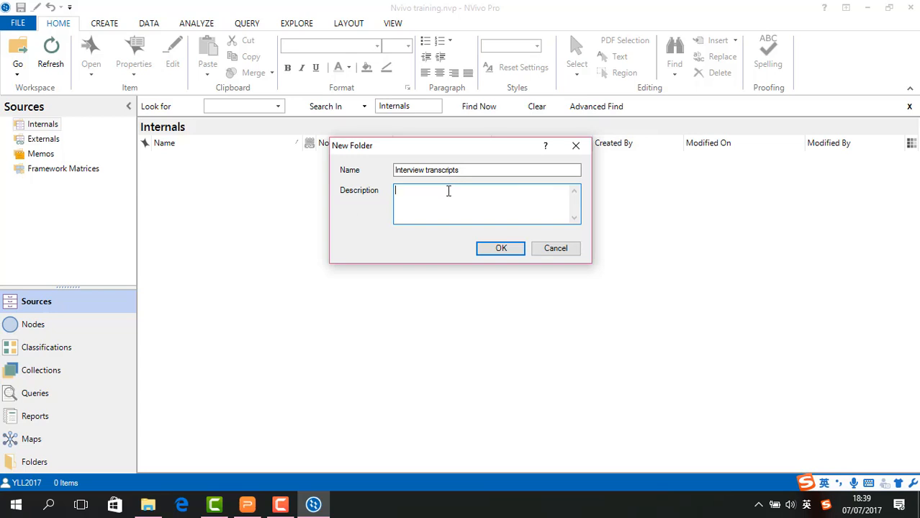
{"action": "type", "text": "the transcripts fro"}
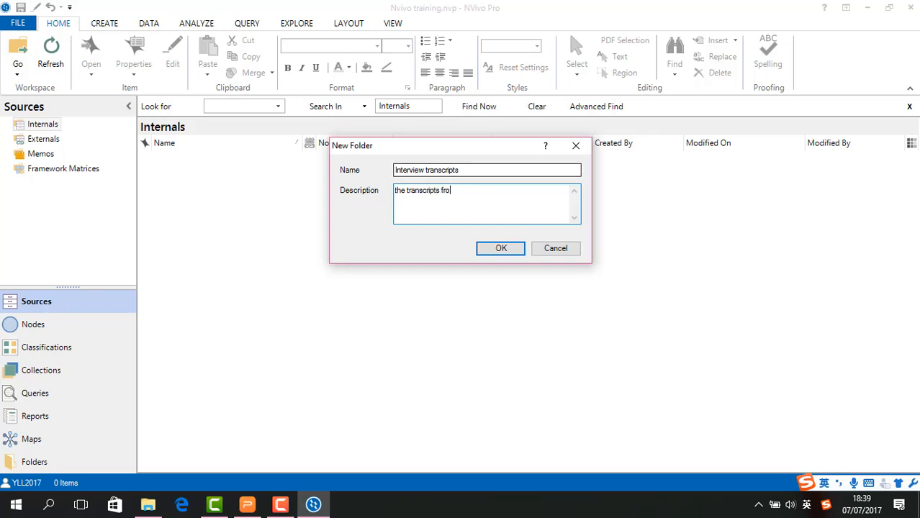
{"action": "type", "text": "m the inter"}
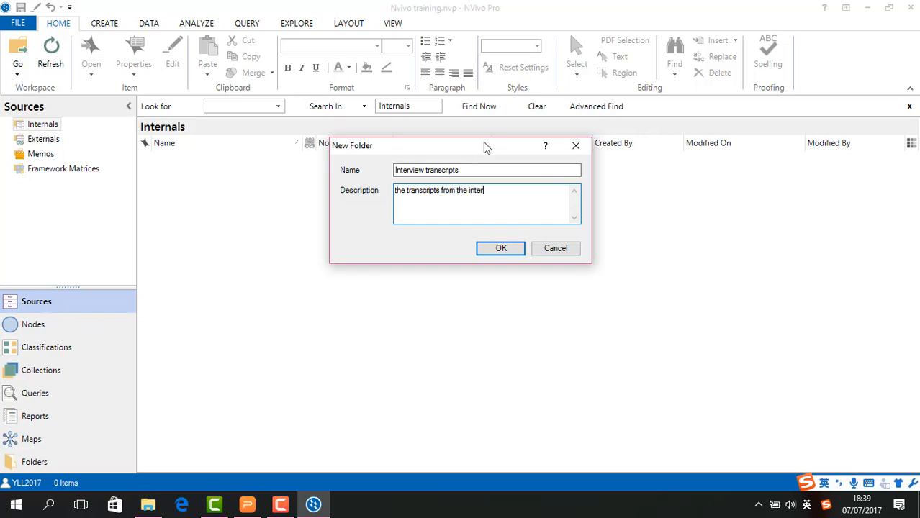
{"action": "type", "text": "views"}
{"action": "left_click", "coordinate": [502, 249]}
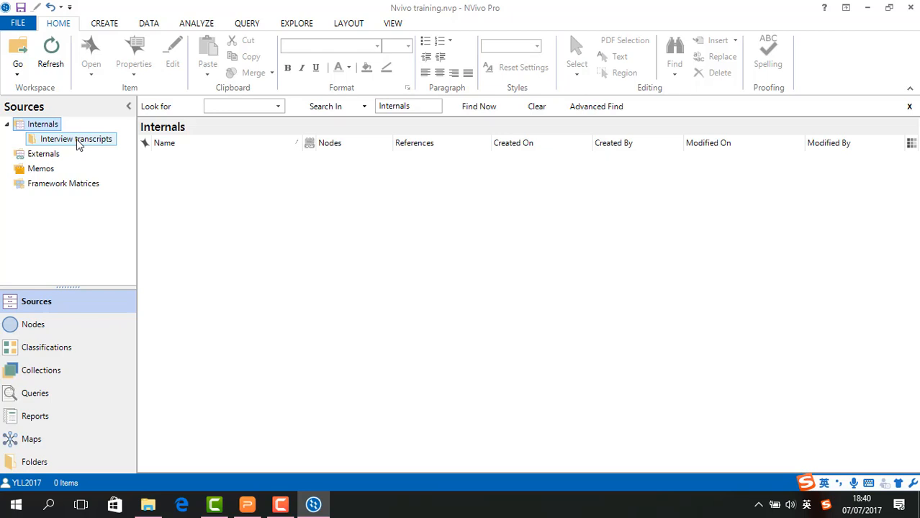
Step: Import the documents Participant 1 and Participant 2 from Desktop > Nvivo workshop > interview transcripts into the Interview transcripts folder
{"action": "left_click", "coordinate": [78, 141]}
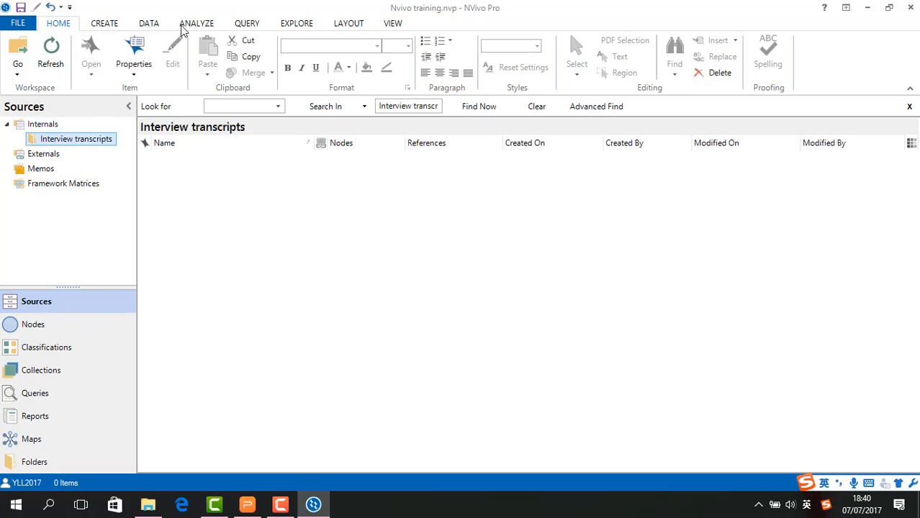
{"action": "left_click", "coordinate": [149, 24]}
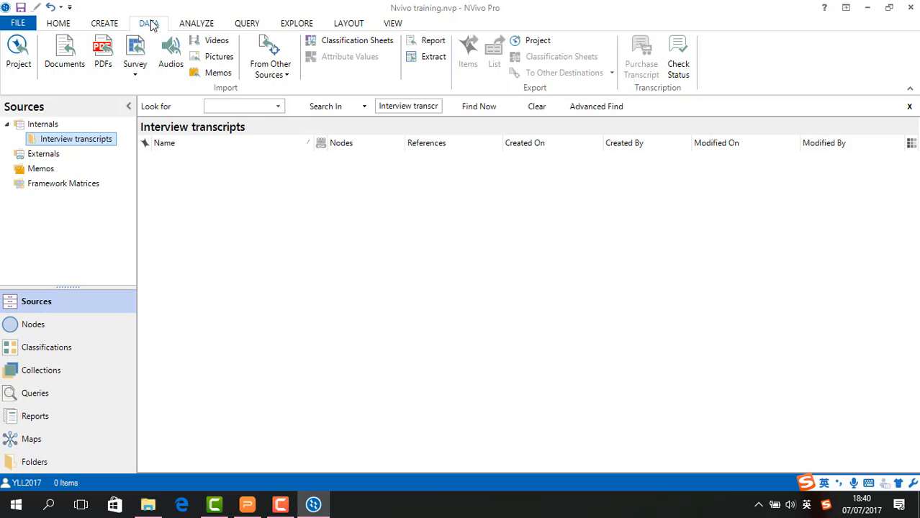
{"action": "left_click", "coordinate": [73, 52]}
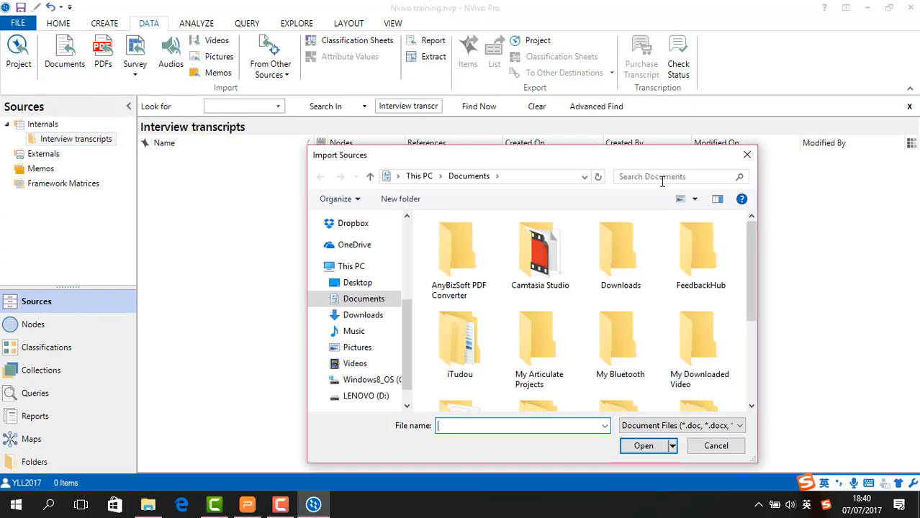
{"action": "mouse_move", "coordinate": [754, 267]}
{"action": "left_mouse_down"}
{"action": "mouse_move", "coordinate": [751, 325]}
{"action": "mouse_move", "coordinate": [756, 262]}
{"action": "left_mouse_up"}
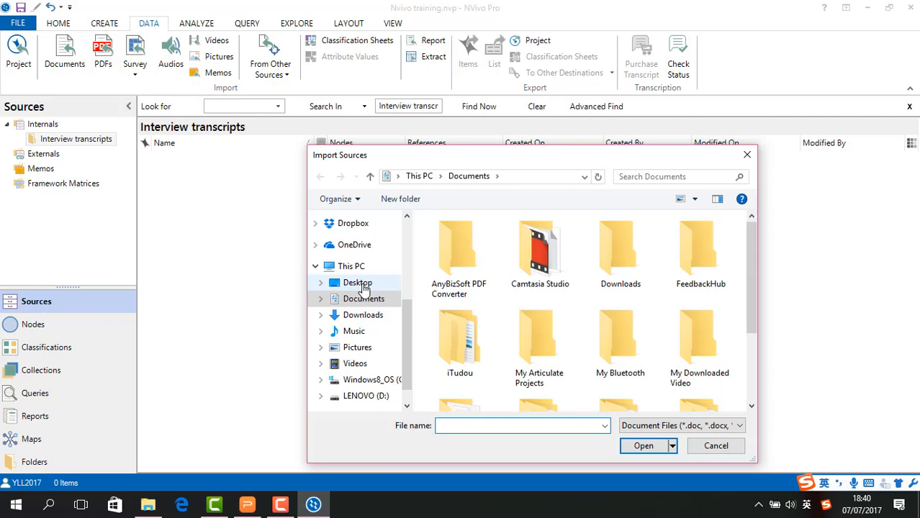
{"action": "left_click", "coordinate": [363, 285]}
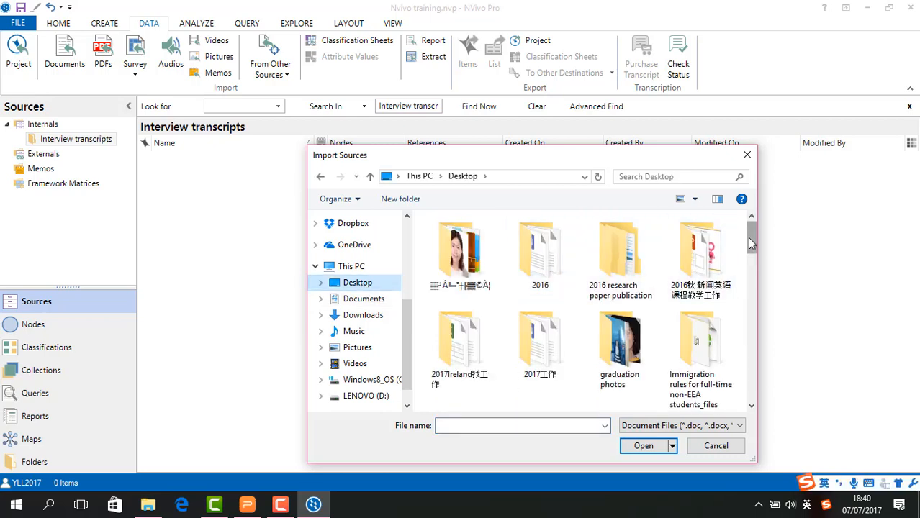
{"action": "left_click_drag", "start_coordinate": [752, 243], "coordinate": [752, 275]}
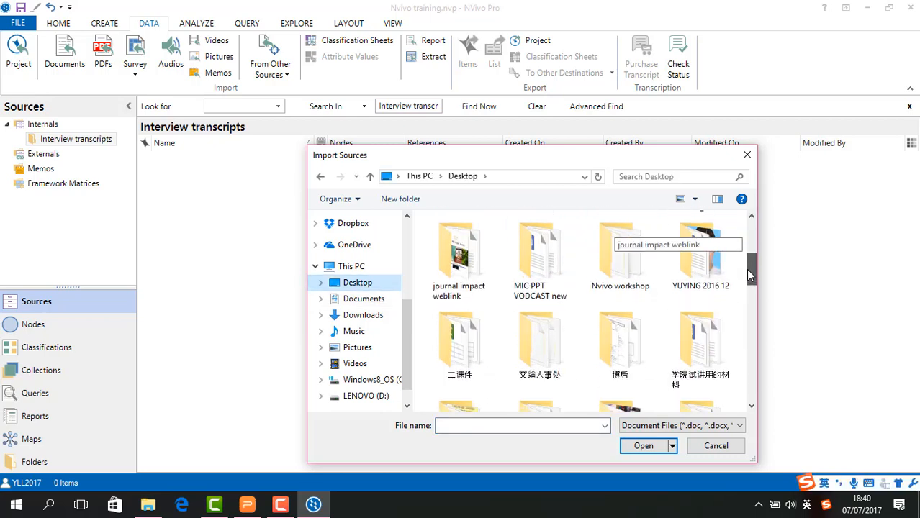
{"action": "double_click", "coordinate": [624, 265]}
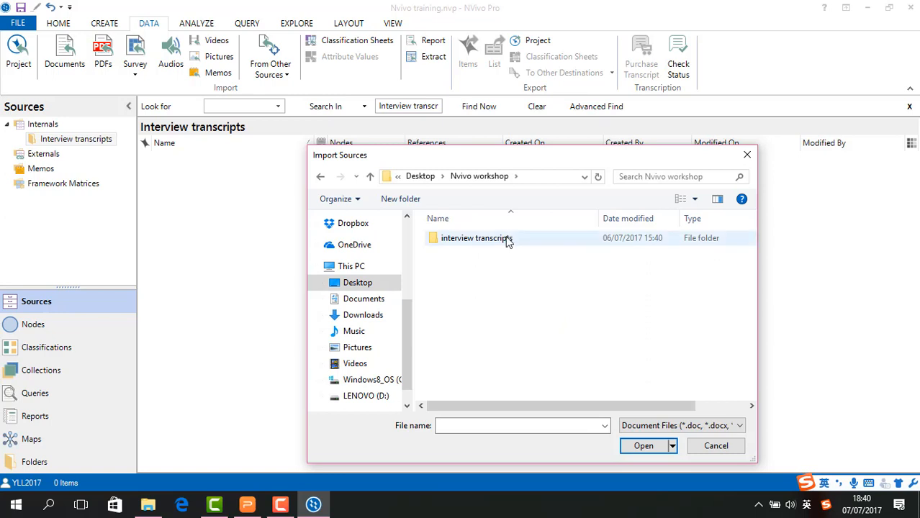
{"action": "double_click", "coordinate": [506, 240]}
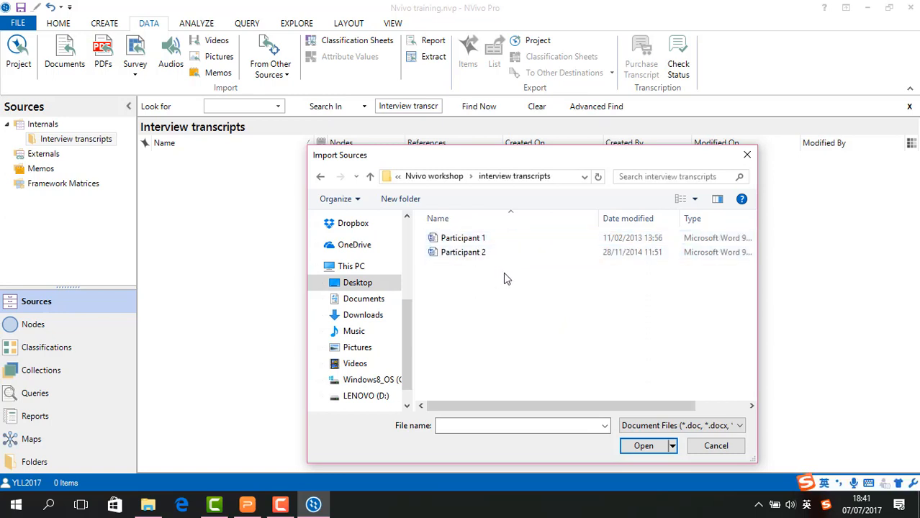
{"action": "left_click_drag", "start_coordinate": [503, 273], "coordinate": [494, 242]}
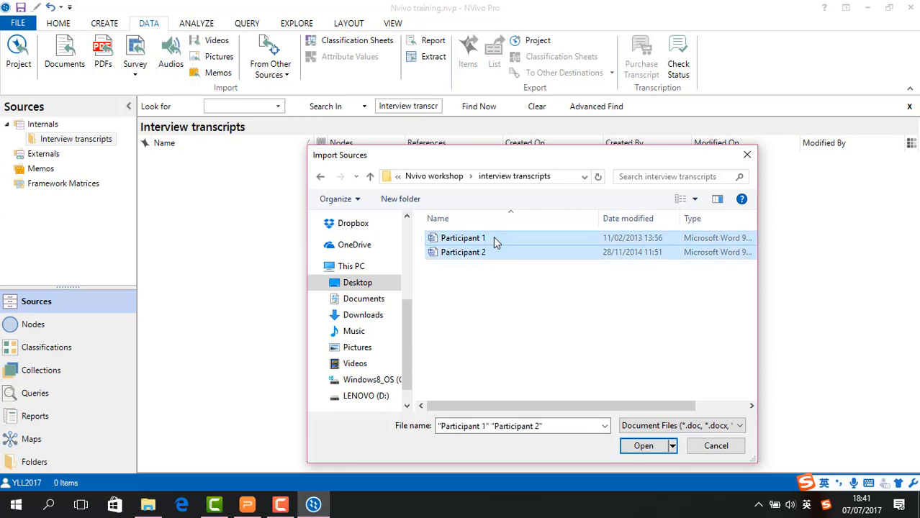
{"action": "left_click", "coordinate": [635, 450]}
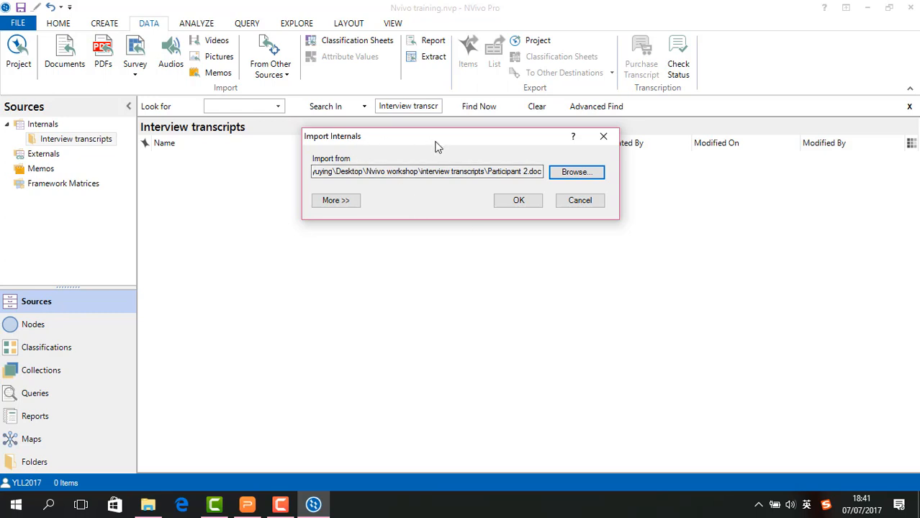
{"action": "left_click", "coordinate": [519, 201]}
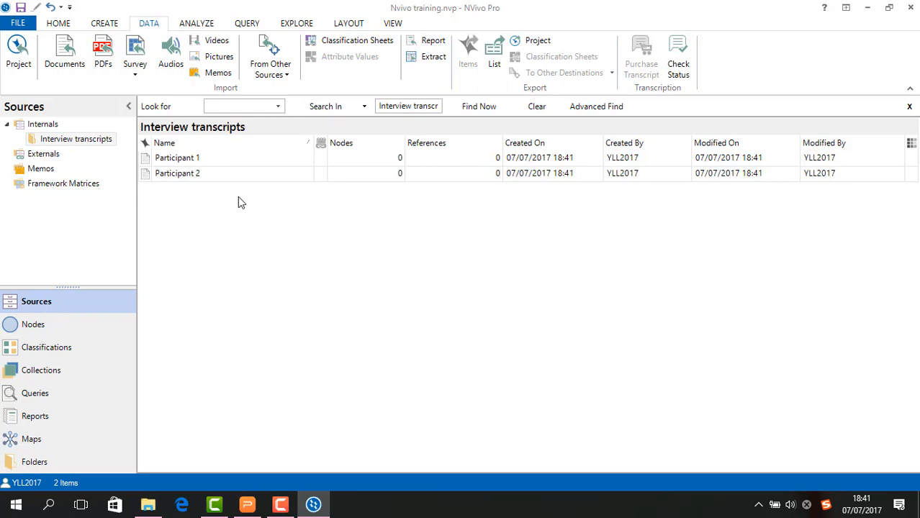
{"action": "left_click", "coordinate": [250, 157]}
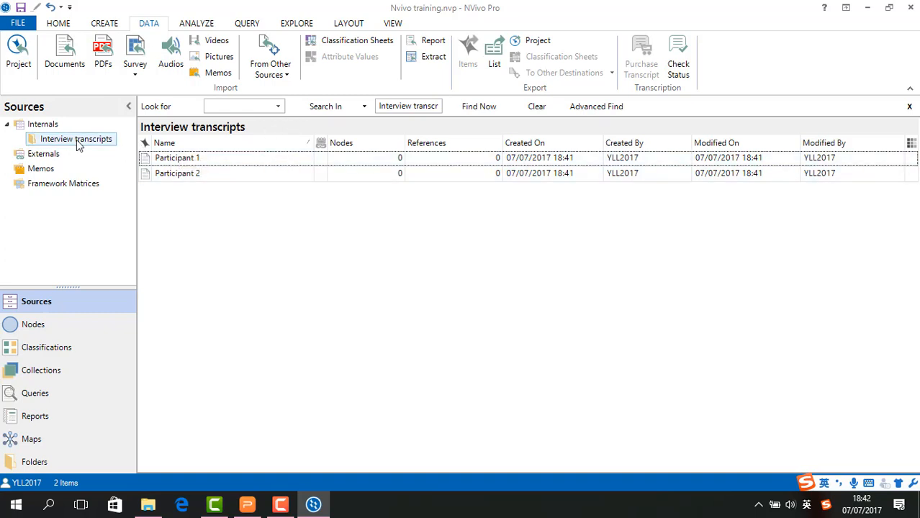
Step: Create a folder named "open-ended questions" under Internals with the description "the open-ended Qs from questionnaire"
{"action": "left_click", "coordinate": [49, 130]}
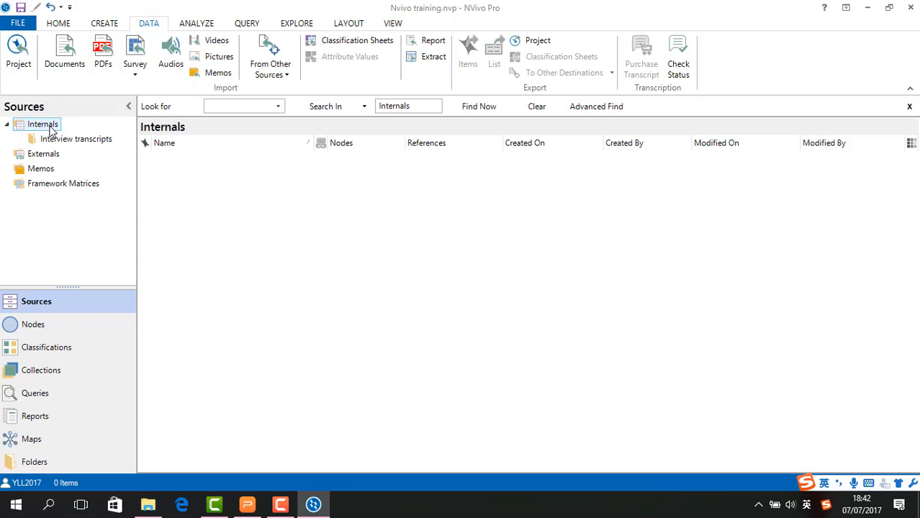
{"action": "right_click", "coordinate": [52, 130]}
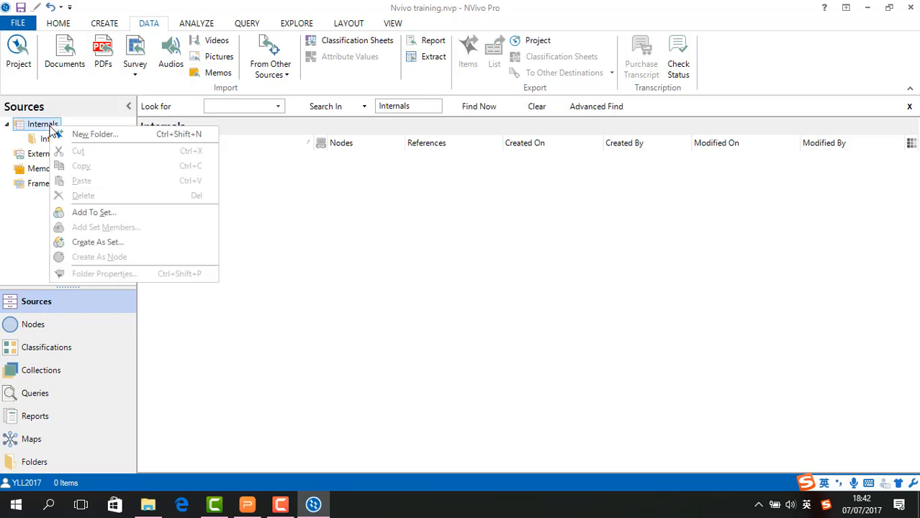
{"action": "left_click", "coordinate": [66, 136]}
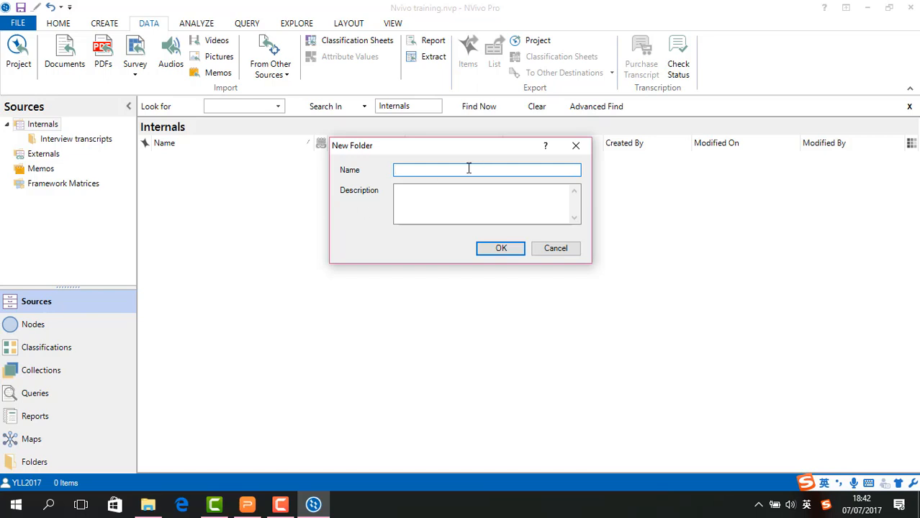
{"action": "type", "text": "open-ended questions"}
{"action": "left_click", "coordinate": [404, 200]}
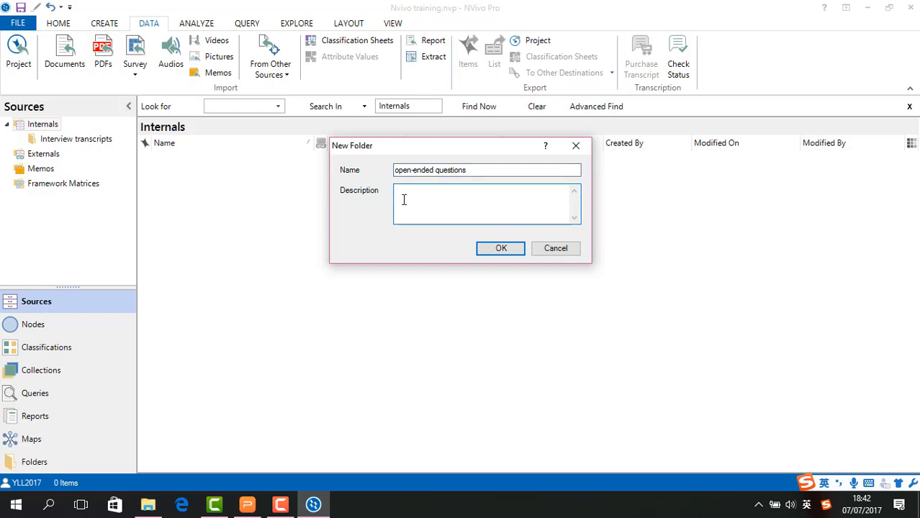
{"action": "type", "text": "the open-ended Qs from que"}
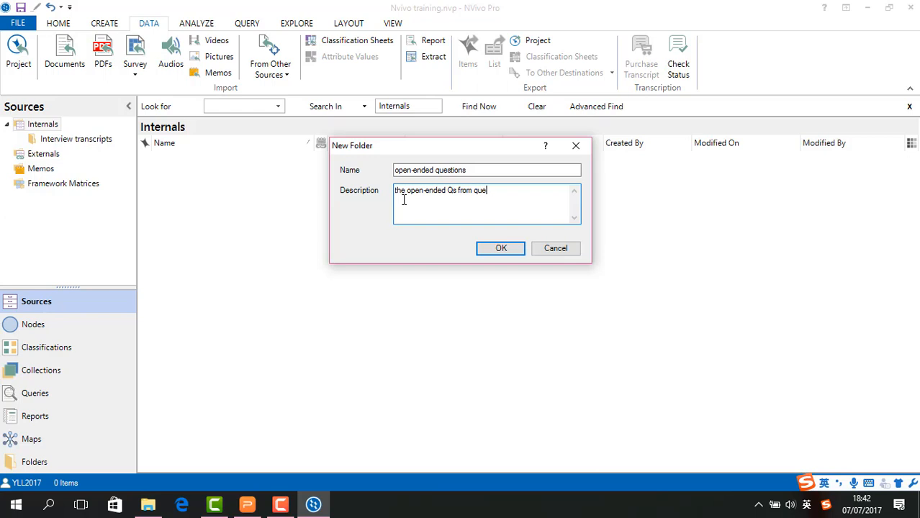
{"action": "type", "text": "stionnaire"}
{"action": "left_click", "coordinate": [503, 251]}
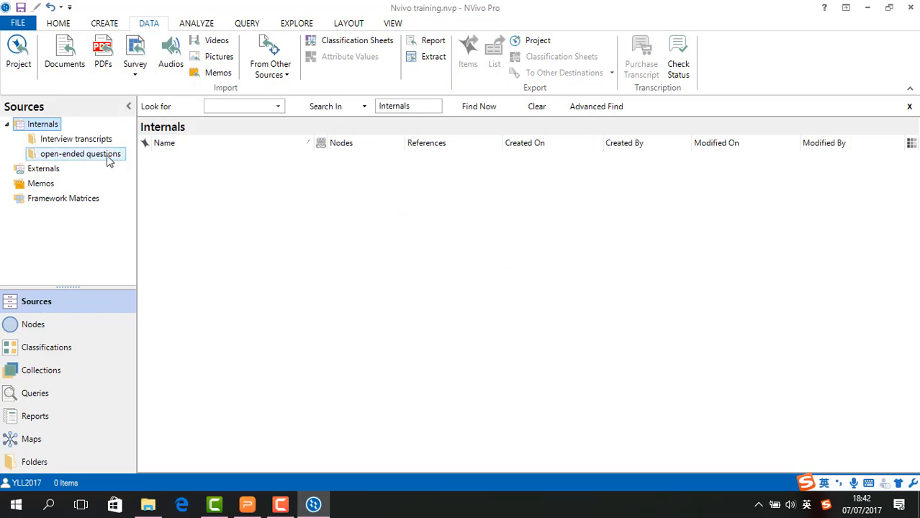
Step: Create a folder named "Research administrator" under Internals with the description "research journal.consent form.ethnic approval.emails form of participation"
{"action": "right_click", "coordinate": [45, 127]}
{"action": "left_click", "coordinate": [65, 130]}
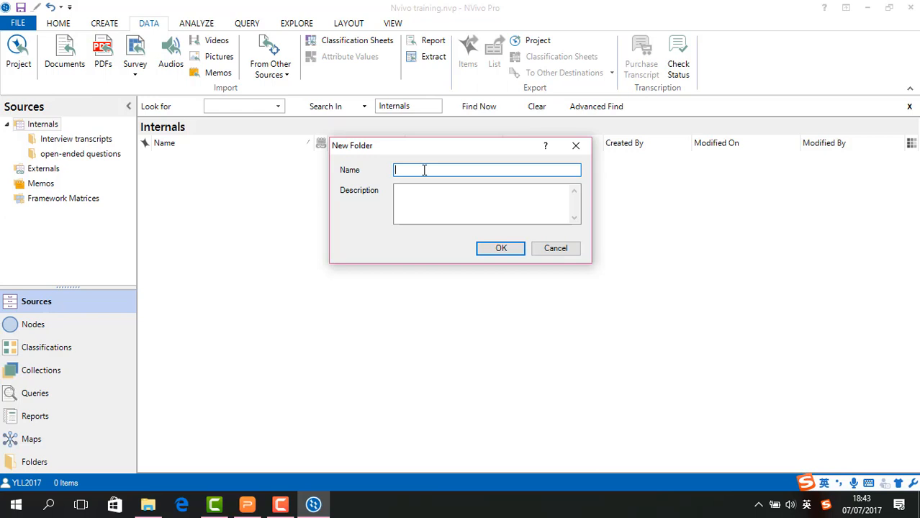
{"action": "type", "text": "Research administrator"}
{"action": "left_click", "coordinate": [441, 194]}
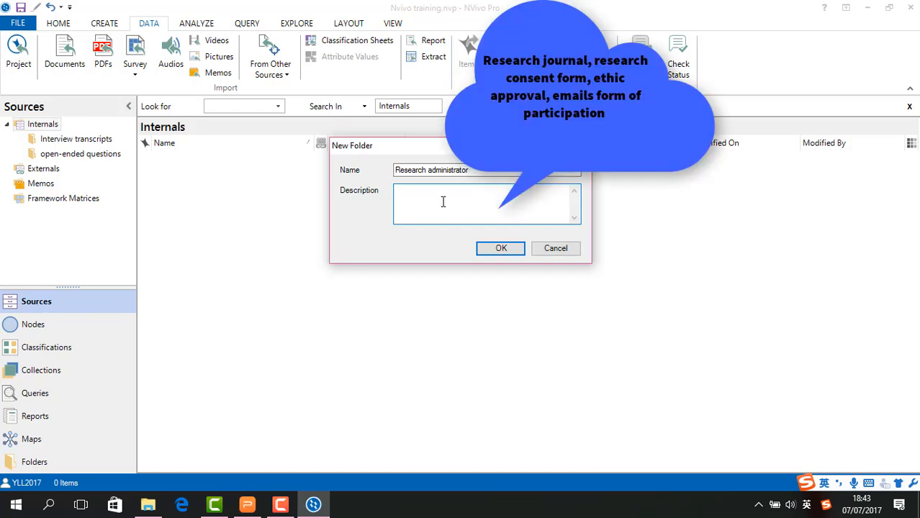
{"action": "type", "text": "research journal.conesent"}
{"action": "key", "text": "BackSpace"}
{"action": "key", "text": "BackSpace"}
{"action": "key", "text": "BackSpace"}
{"action": "key", "text": "BackSpace"}
{"action": "key", "text": "BackSpace"}
{"action": "type", "text": "nsent form.ethi"}
{"action": "key", "text": "BackSpace"}
{"action": "type", "text": "c approval"}
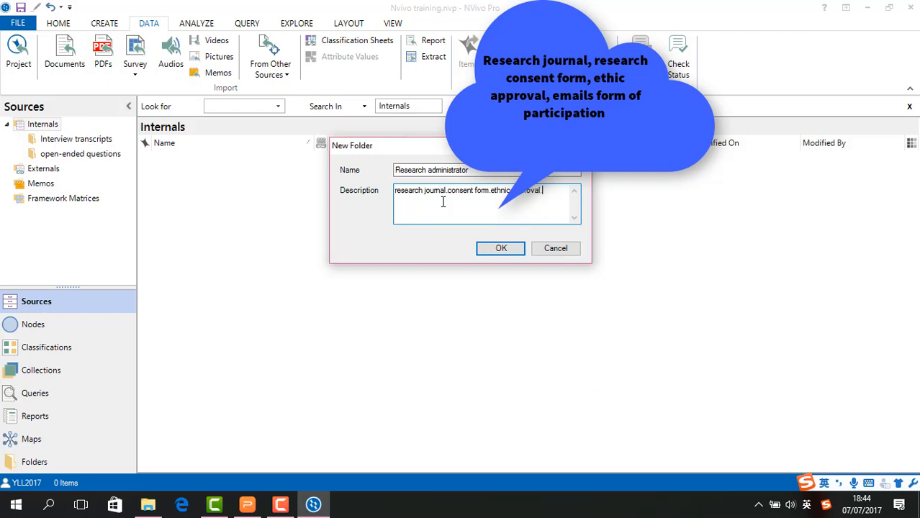
{"action": "type", "text": ".emails form of participat"}
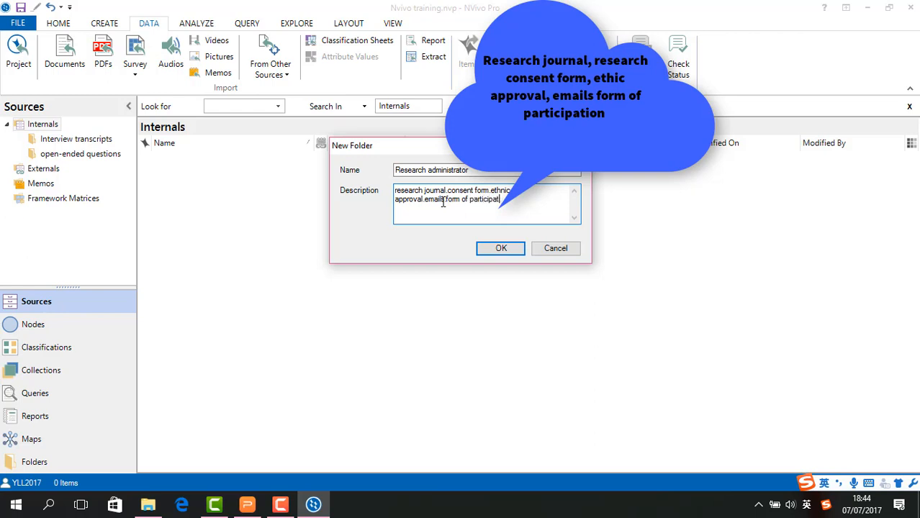
{"action": "type", "text": "ion"}
{"action": "left_click", "coordinate": [501, 249]}
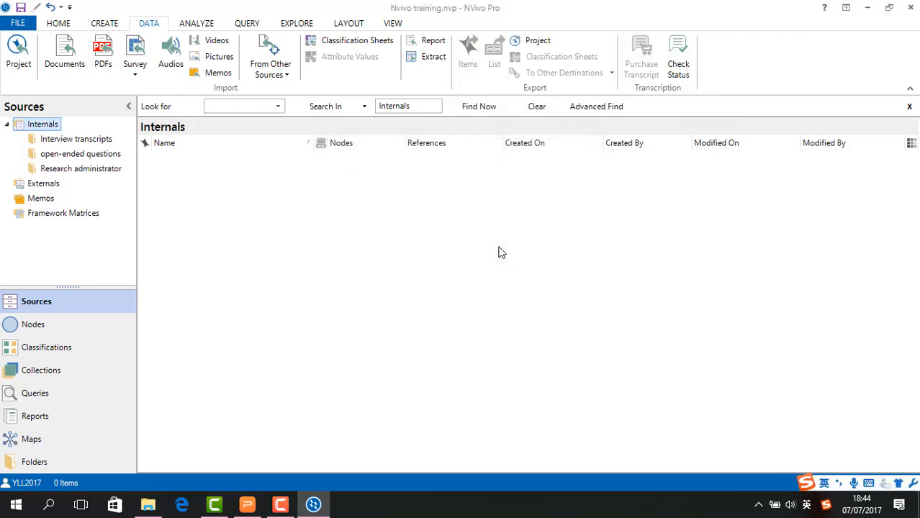
Step: Review the contents of the three folders under Internals and save the project
{"action": "left_click", "coordinate": [109, 170]}
{"action": "left_click", "coordinate": [104, 141]}
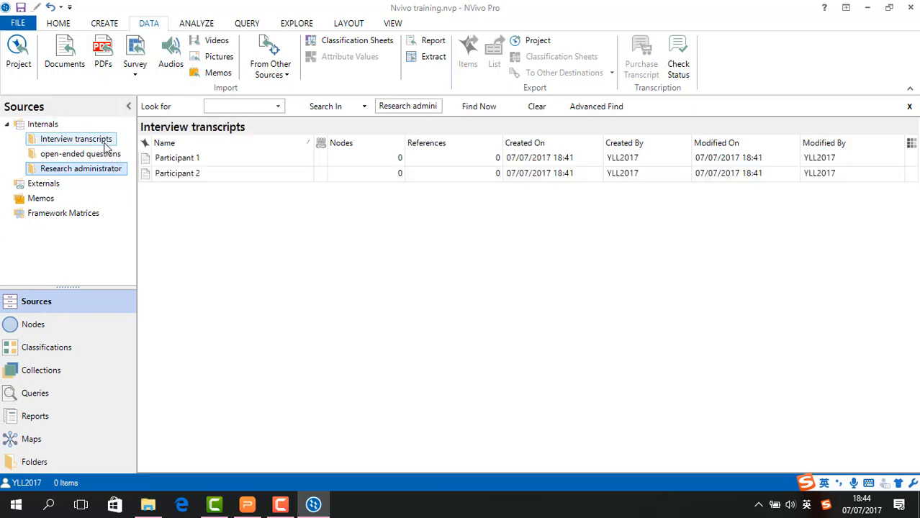
{"action": "left_click", "coordinate": [108, 154]}
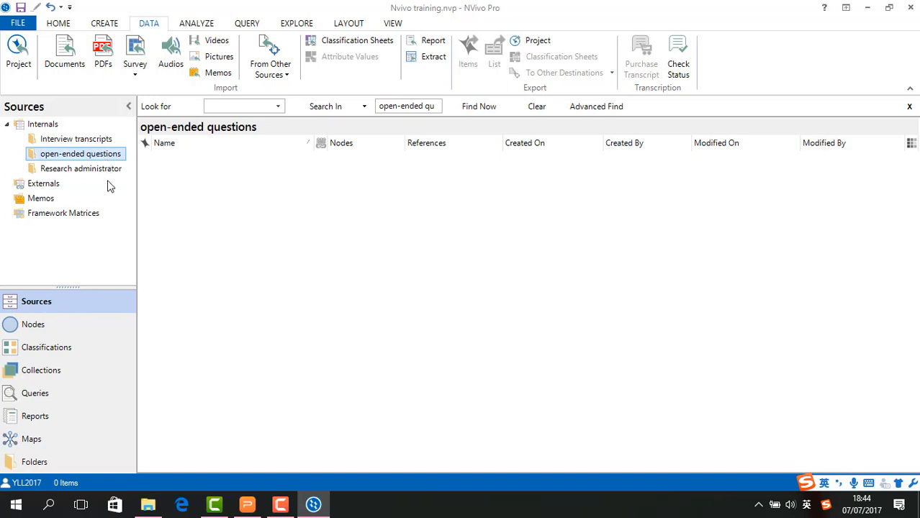
{"action": "left_click", "coordinate": [112, 171]}
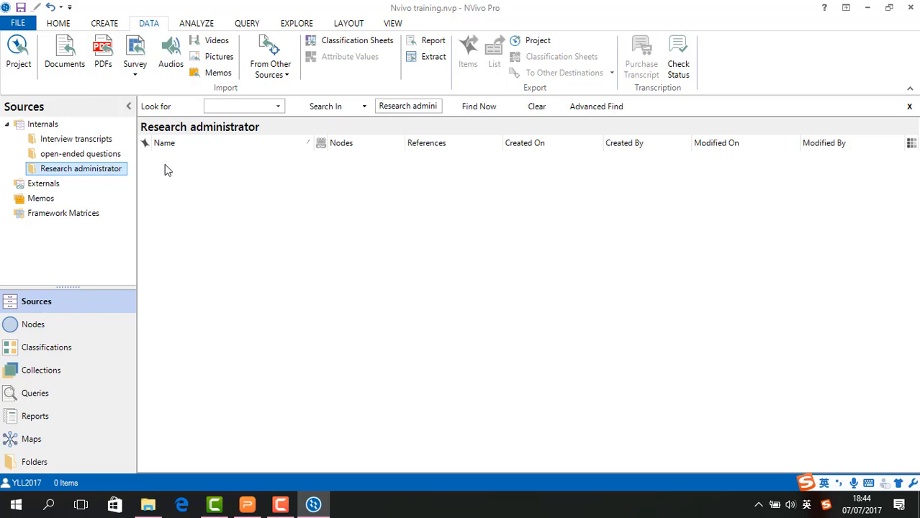
{"action": "left_click", "coordinate": [22, 11]}
Step: Start a new memo linked to the Participant 1 transcript and name it "observations during P1's interview"
{"action": "left_click", "coordinate": [53, 200]}
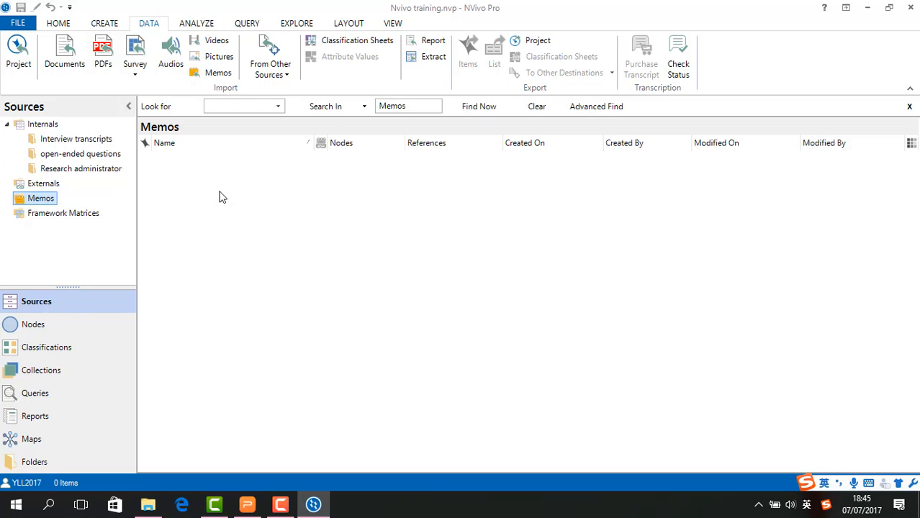
{"action": "left_click", "coordinate": [105, 141]}
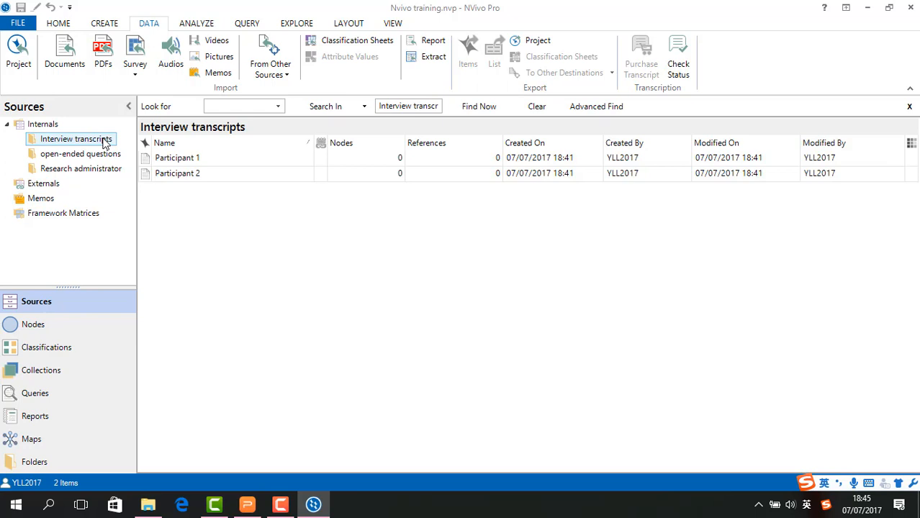
{"action": "left_click", "coordinate": [221, 163]}
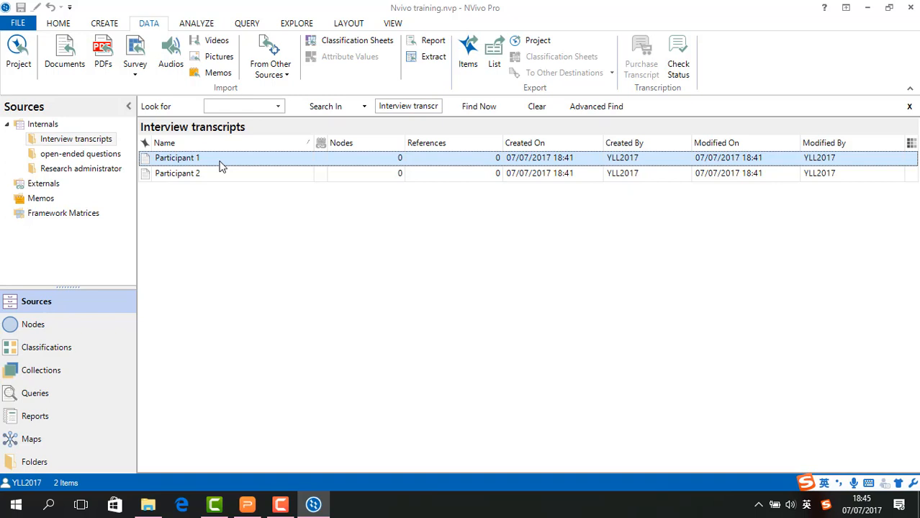
{"action": "right_click", "coordinate": [222, 165]}
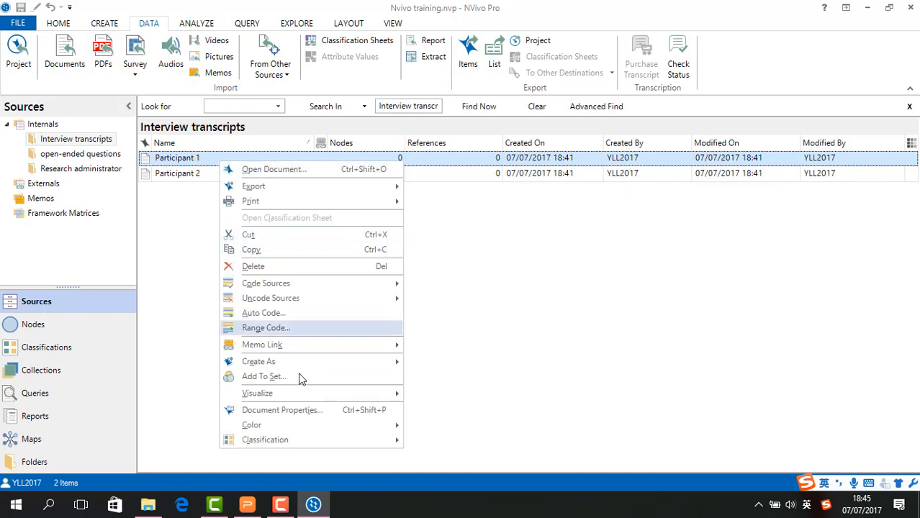
{"action": "mouse_move", "coordinate": [344, 360]}
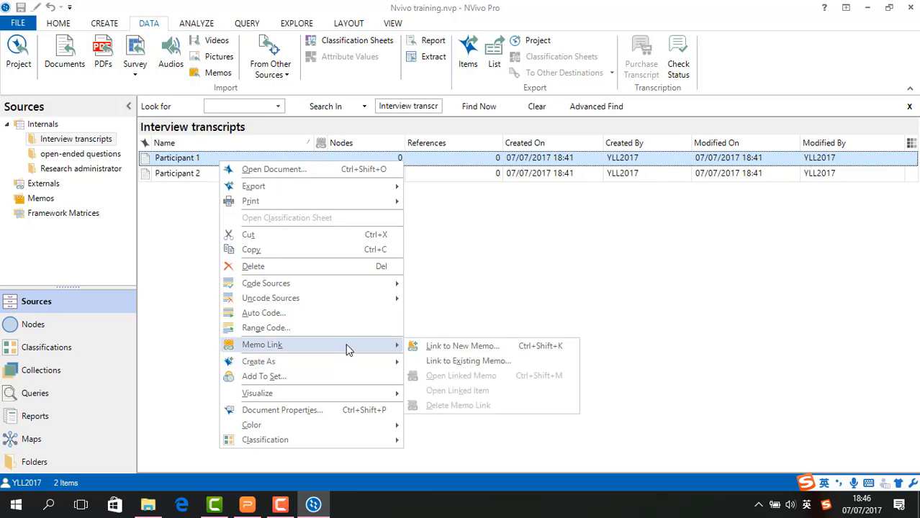
{"action": "left_click", "coordinate": [468, 347]}
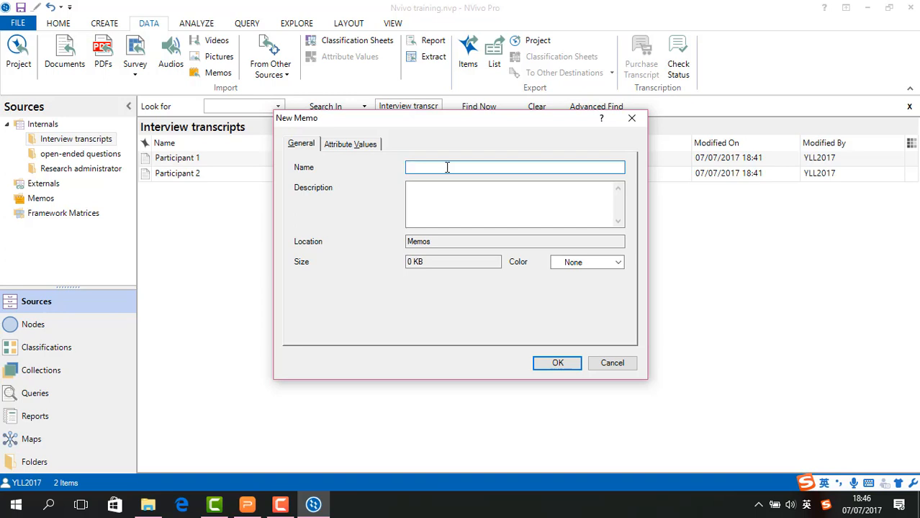
{"action": "type", "text": "observations during P1's interview"}
Step: Set the new memo's description to "obeservations and non-verbal communications during the iP1's interview"
{"action": "left_click", "coordinate": [486, 190]}
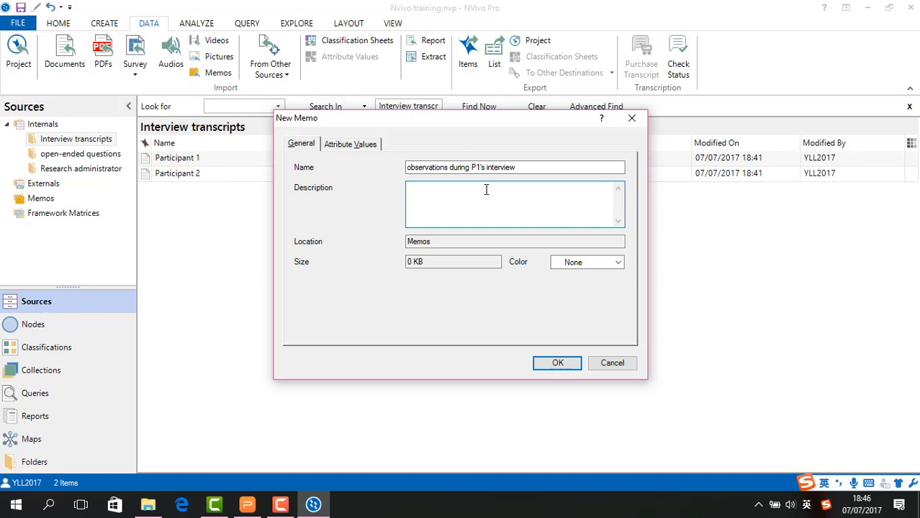
{"action": "type", "text": "obeservations and non-verbal comunication:"}
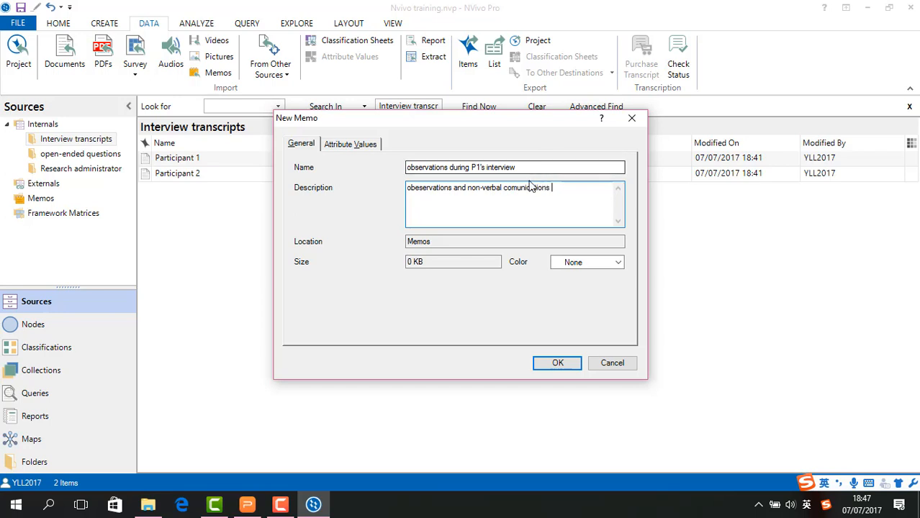
{"action": "left_click", "coordinate": [515, 187]}
{"action": "type", "text": "m"}
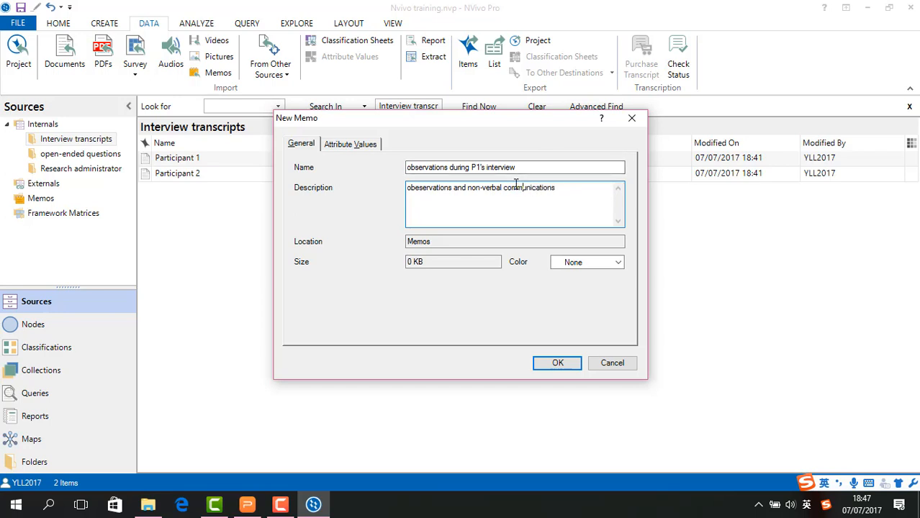
{"action": "left_click", "coordinate": [564, 186]}
{"action": "type", "text": "during the iP1's interview"}
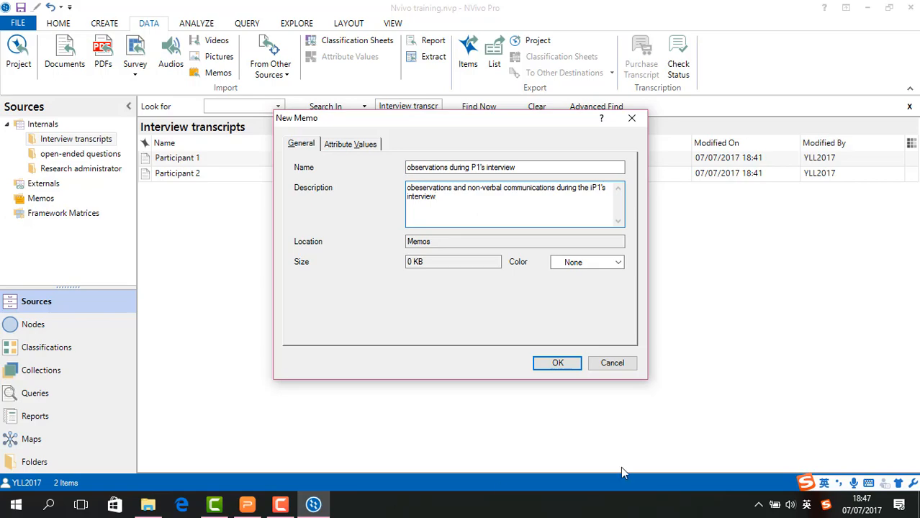
{"action": "mouse_move", "coordinate": [282, 510]}
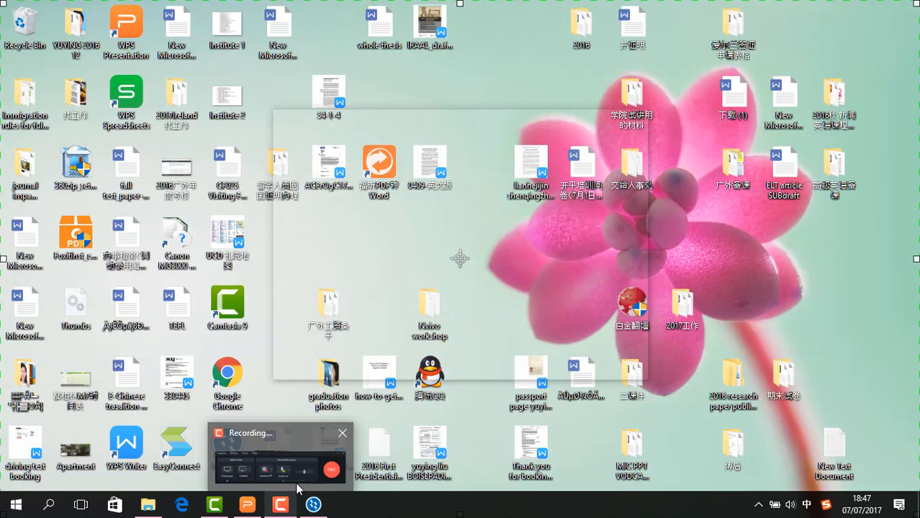
{"action": "left_click", "coordinate": [304, 479]}
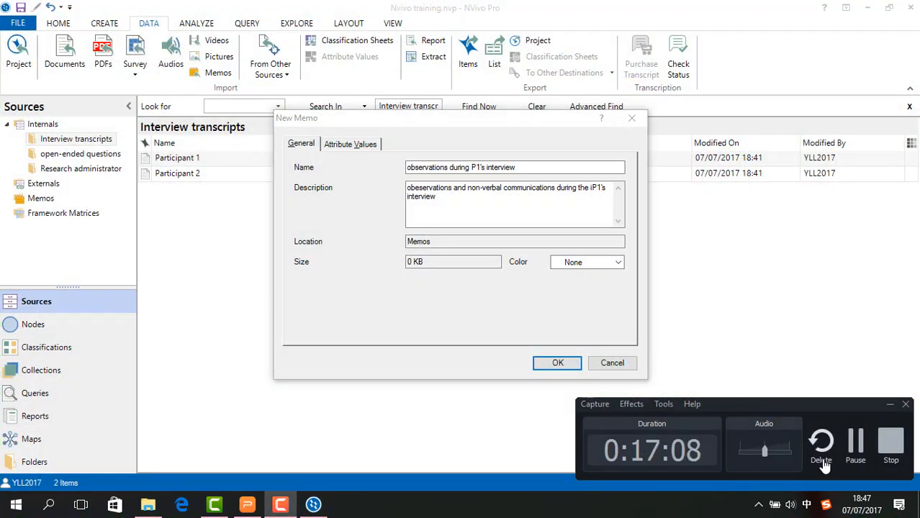
{"action": "left_click", "coordinate": [855, 447]}
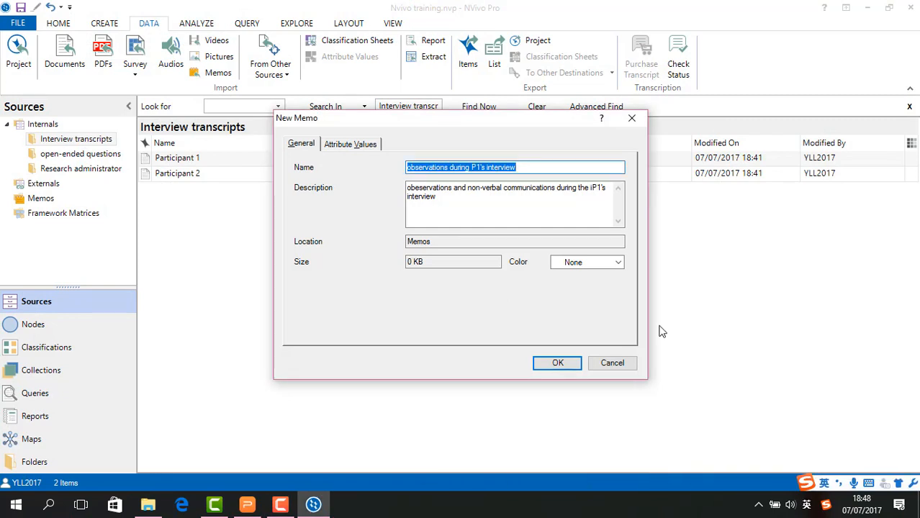
Step: Create the memo, write "non-verbal communication: ...." as its content, and close it
{"action": "left_click", "coordinate": [557, 364]}
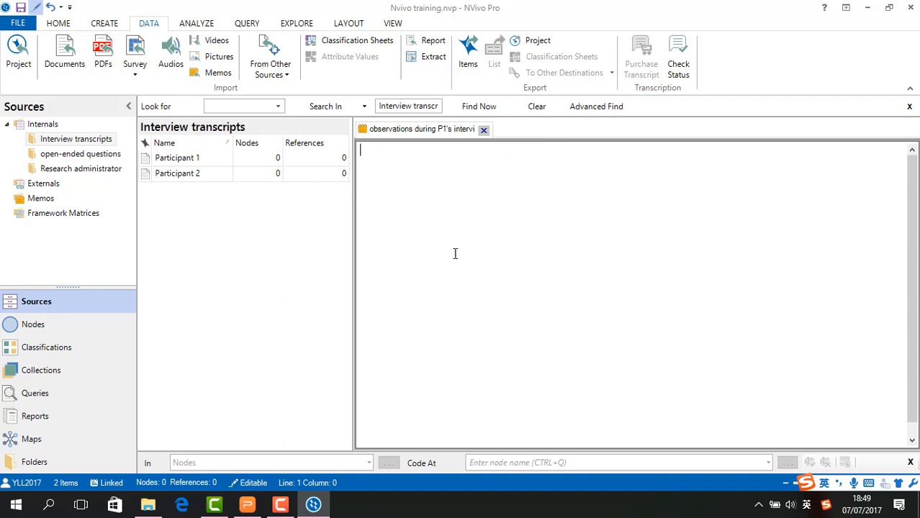
{"action": "key", "text": "alt+shift"}
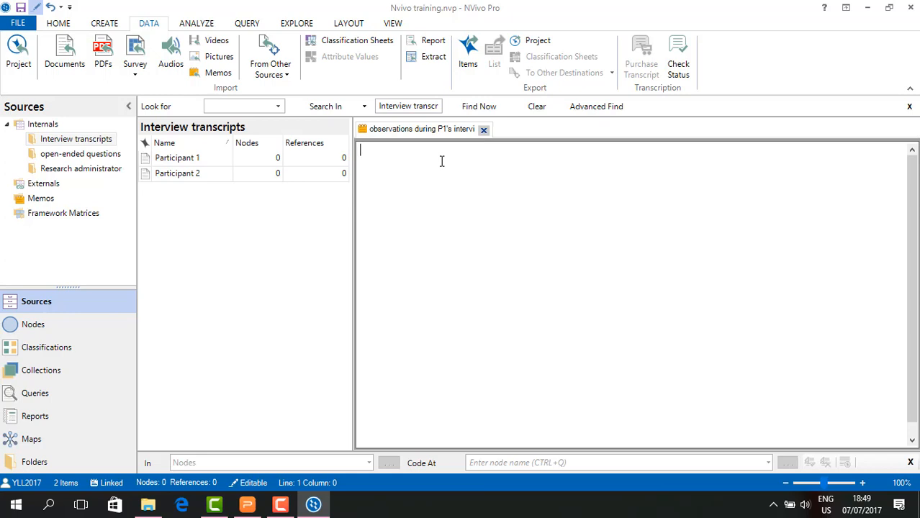
{"action": "type", "text": "non-verbal communication"}
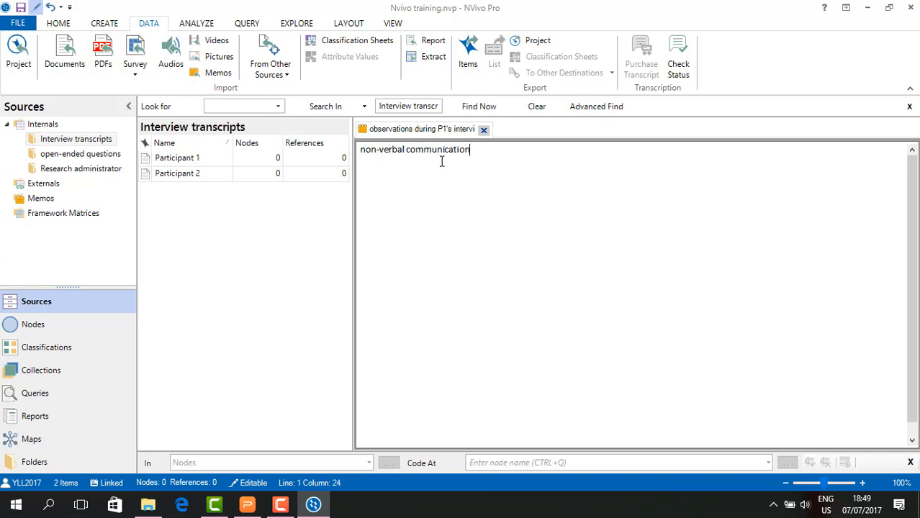
{"action": "type", "text": ": ...."}
{"action": "left_click", "coordinate": [484, 131]}
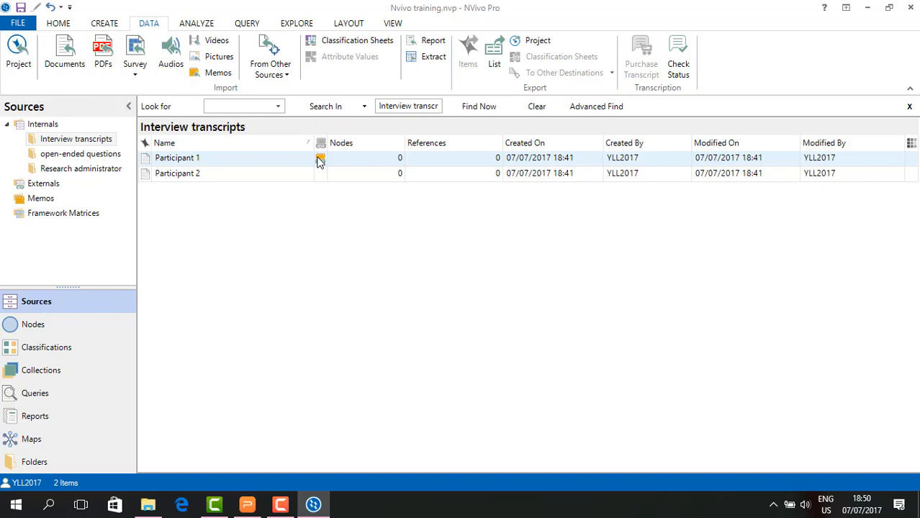
Step: Open the memo linked to the Participant 1 transcript for viewing
{"action": "left_click", "coordinate": [314, 160]}
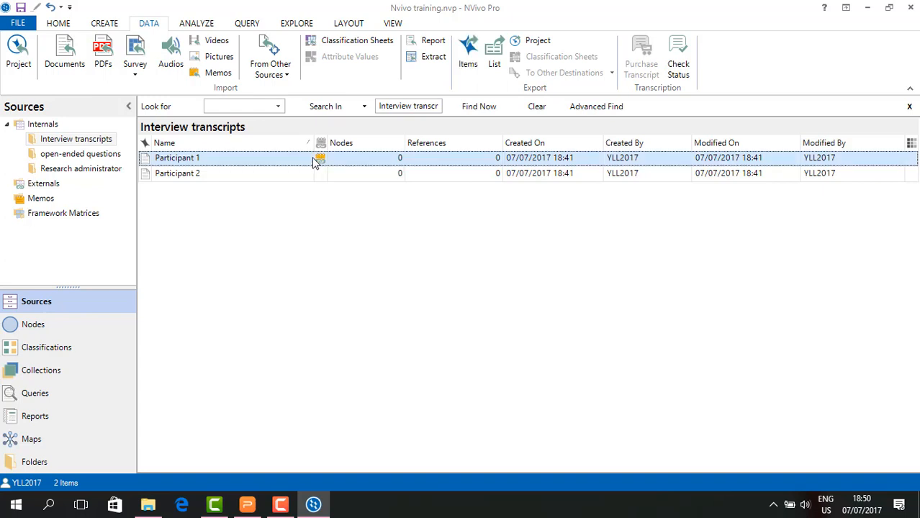
{"action": "right_click", "coordinate": [314, 162]}
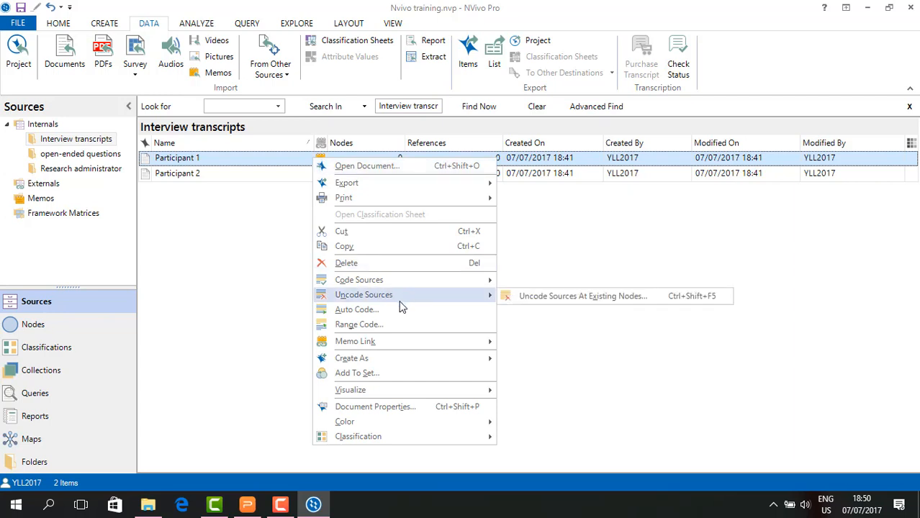
{"action": "mouse_move", "coordinate": [394, 343]}
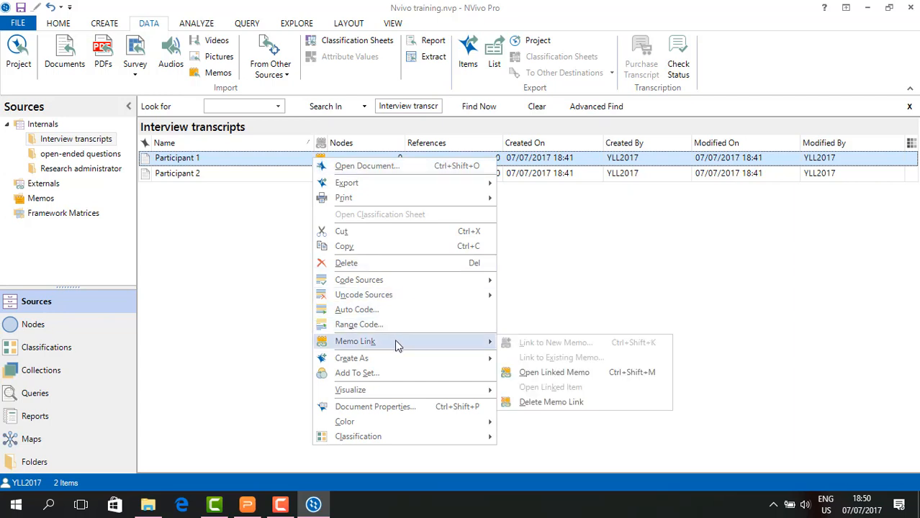
{"action": "left_click", "coordinate": [568, 380]}
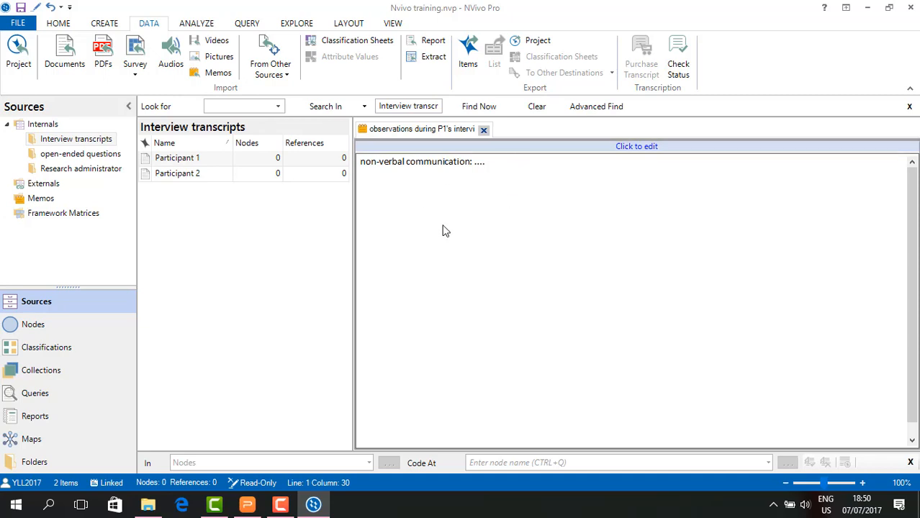
Step: Close the open memo and create a folder named "summary of book" under Externals
{"action": "left_click", "coordinate": [484, 129]}
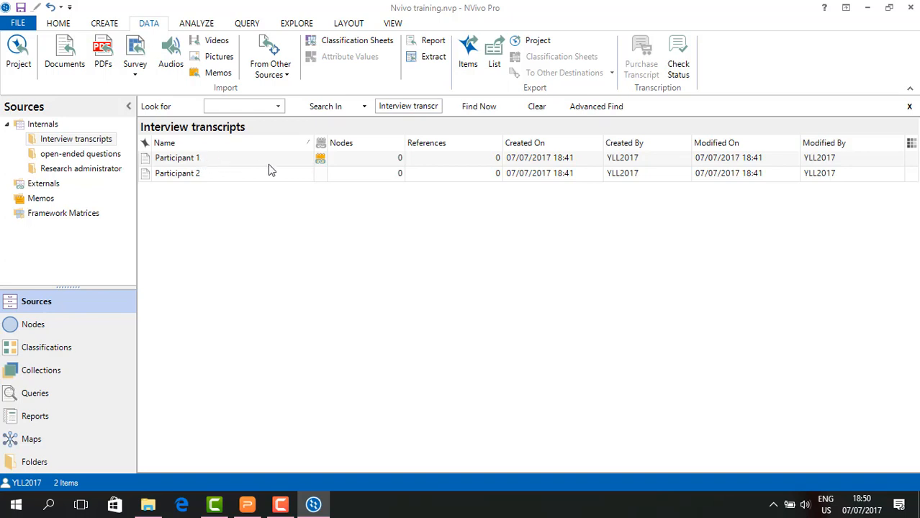
{"action": "left_click", "coordinate": [325, 247]}
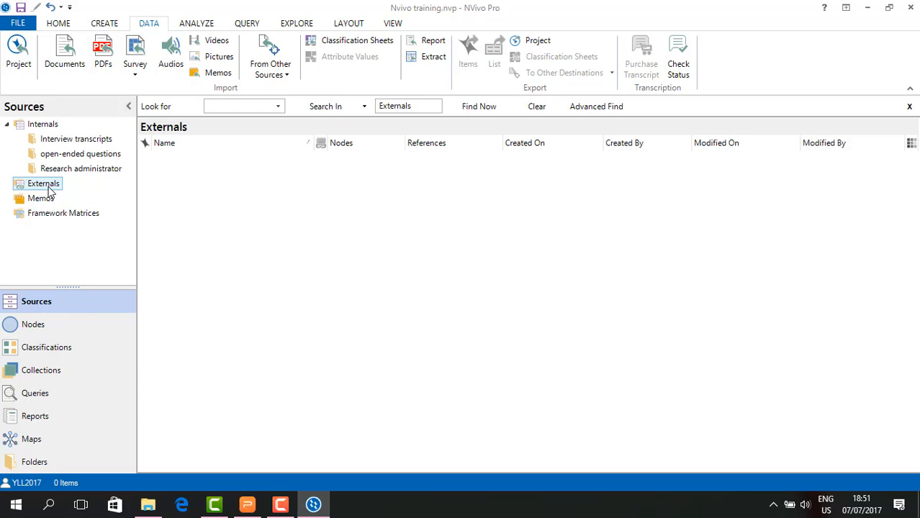
{"action": "right_click", "coordinate": [48, 187]}
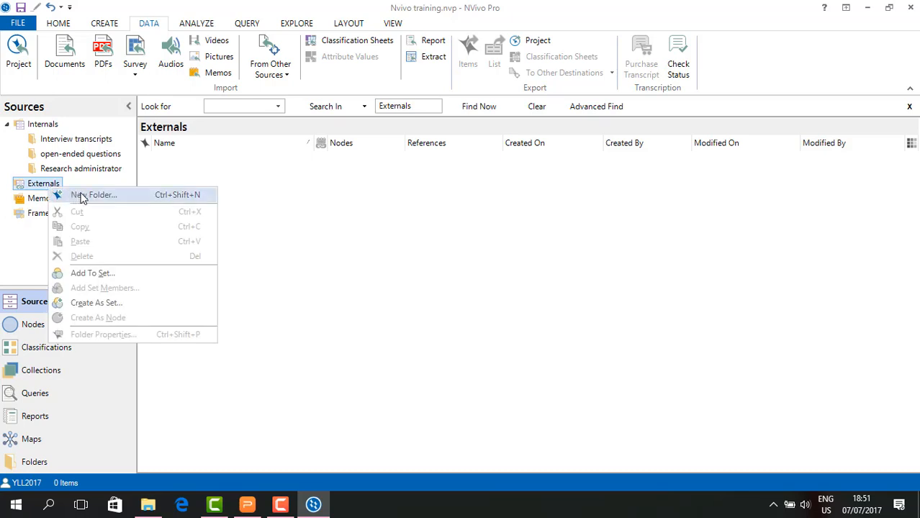
{"action": "left_click", "coordinate": [81, 198]}
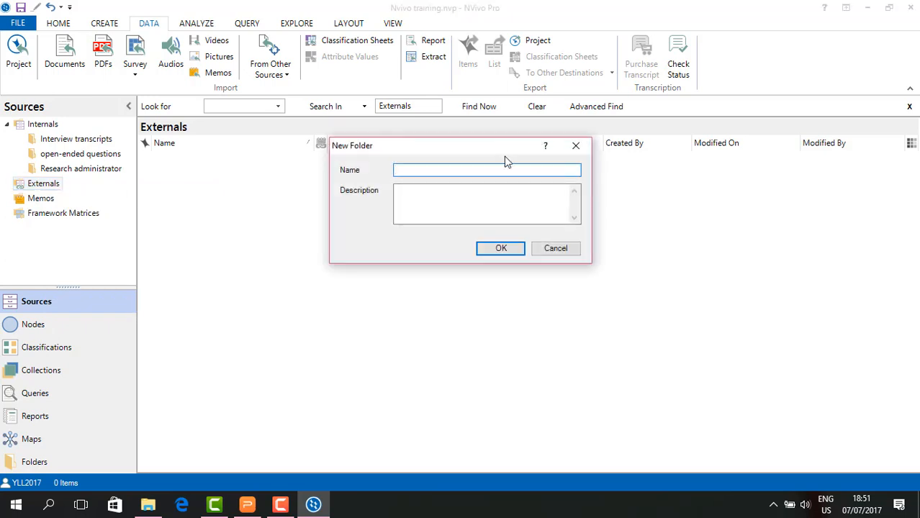
{"action": "type", "text": "summary of book"}
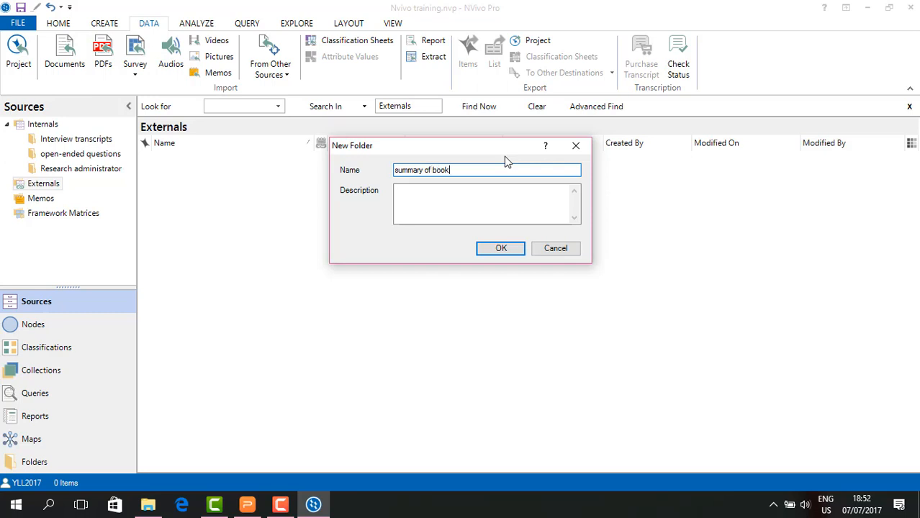
{"action": "left_click", "coordinate": [488, 191]}
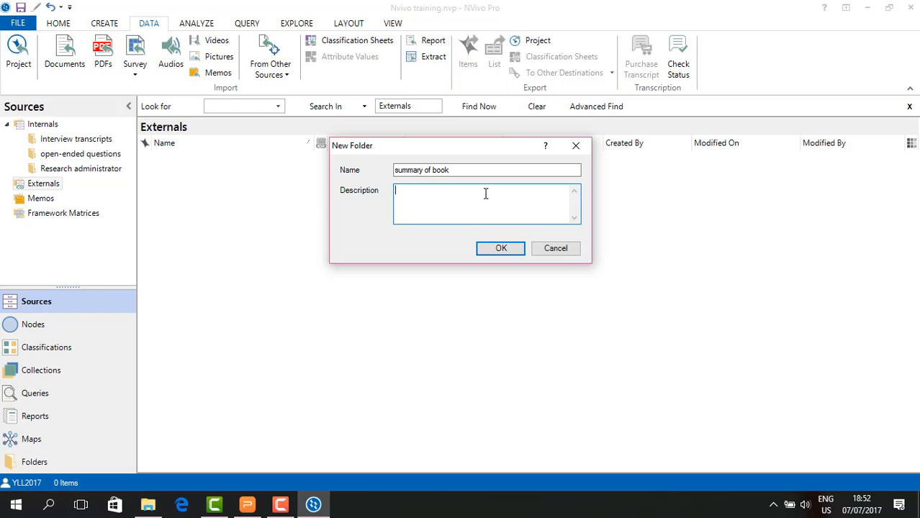
{"action": "left_click", "coordinate": [500, 249]}
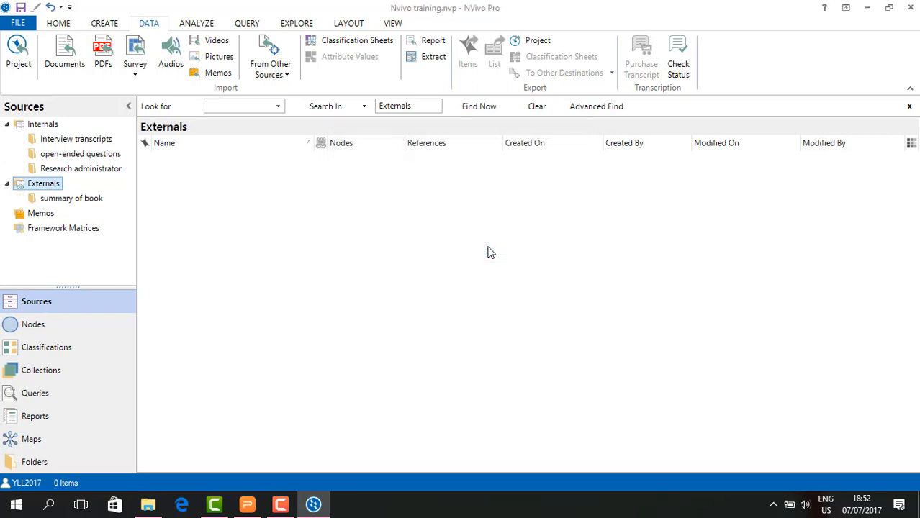
Step: View the contents of the "summary of book" folder and of the Interview transcripts folder
{"action": "left_click", "coordinate": [89, 202]}
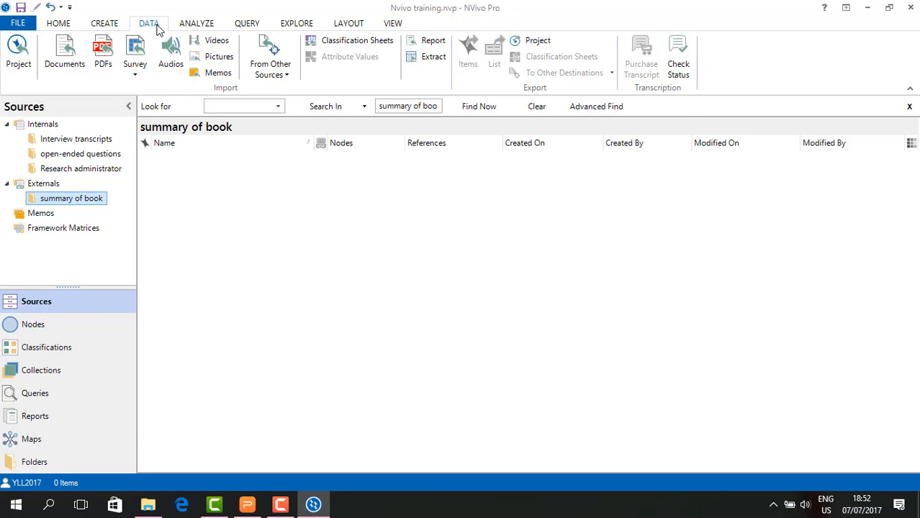
{"action": "left_click", "coordinate": [121, 25]}
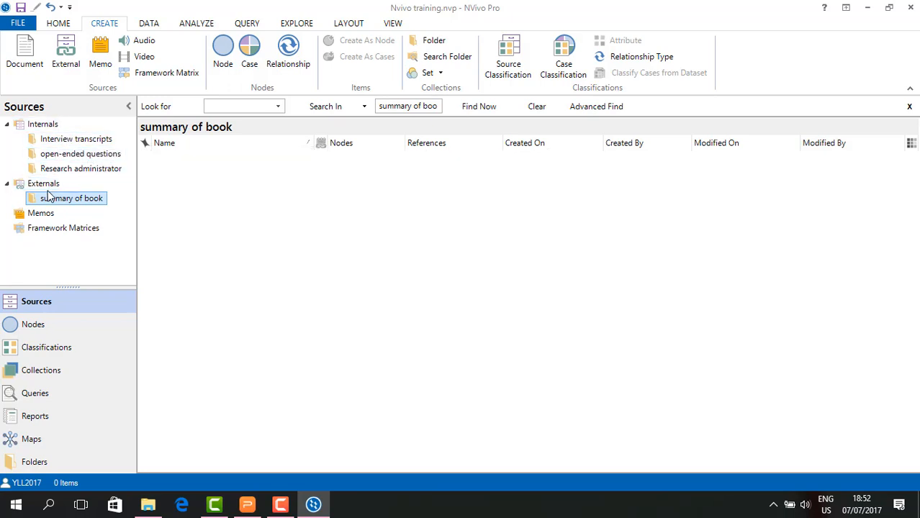
{"action": "left_click", "coordinate": [99, 141]}
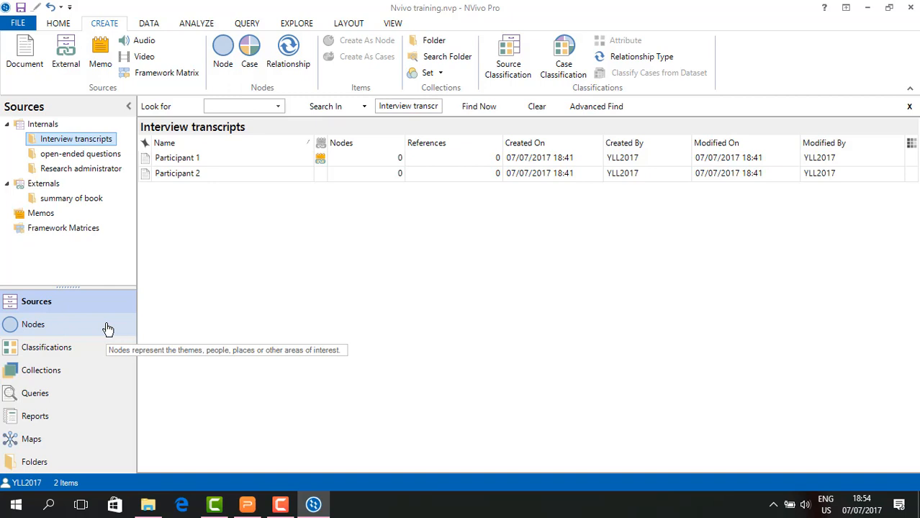
Step: Start a new node in the Nodes area and name it "teacher's role"
{"action": "left_click", "coordinate": [64, 328]}
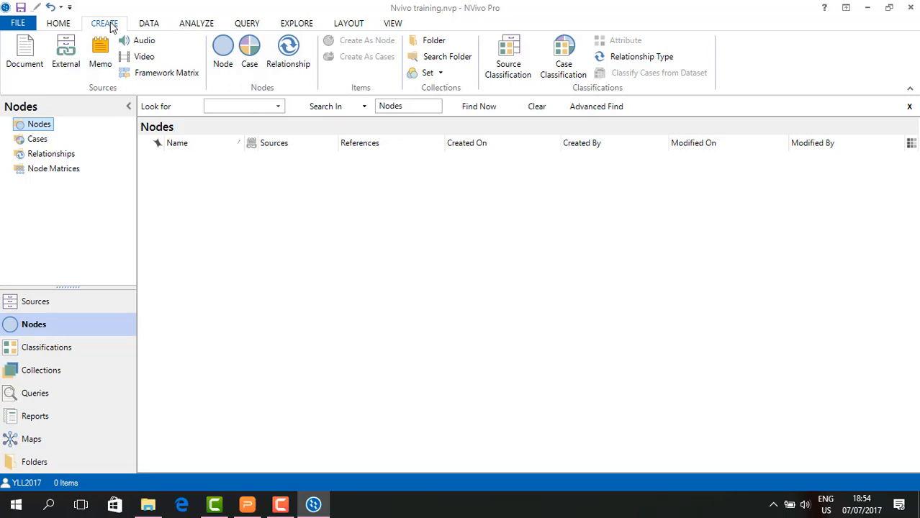
{"action": "left_click", "coordinate": [224, 56]}
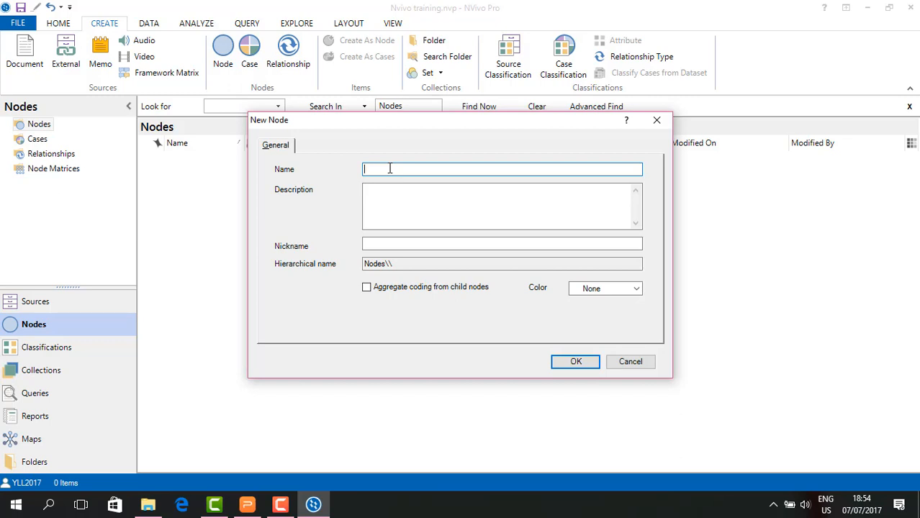
{"action": "type", "text": "teachers"}
{"action": "key", "text": "BackSpace"}
{"action": "type", "text": "s"}
{"action": "key", "text": "BackSpace"}
{"action": "type", "text": "'s role "}
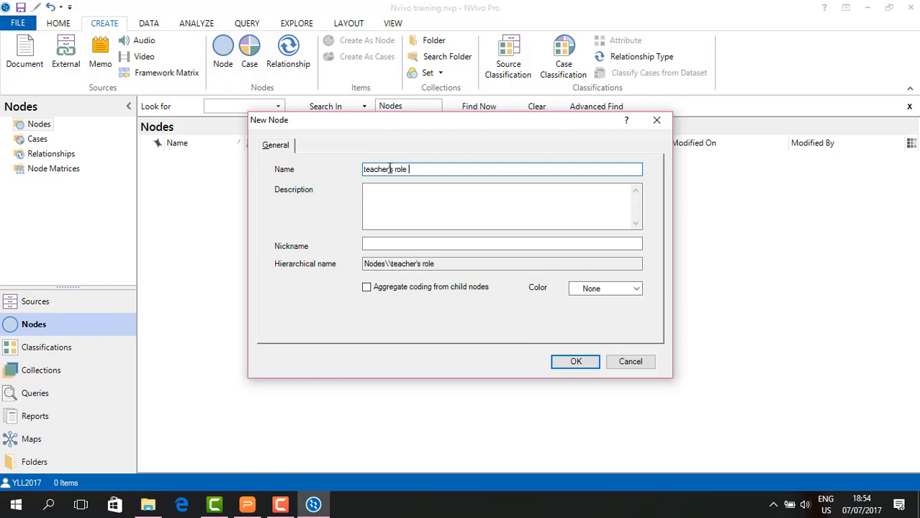
{"action": "type", "text": "in"}
{"action": "key", "text": "BackSpace"}
{"action": "key", "text": "BackSpace"}
Step: Describe the node as "the perceptions of teachers on the role they play in language classrooms" and create it
{"action": "left_click", "coordinate": [379, 195]}
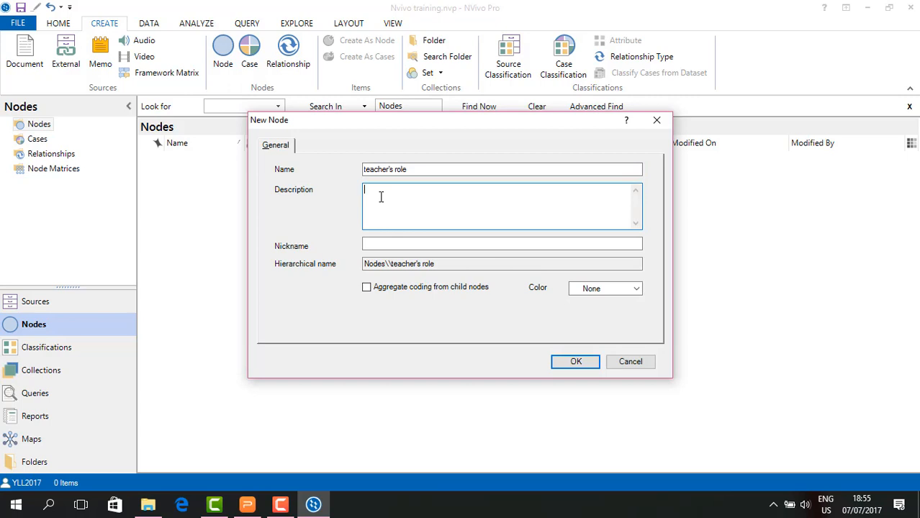
{"action": "type", "text": "the perceptions of teachers on the role"}
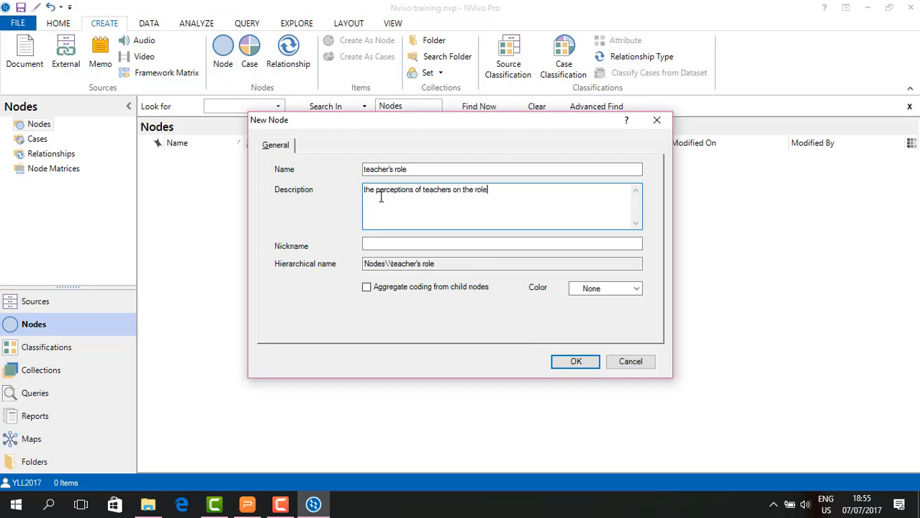
{"action": "type", "text": " they play in language cla"}
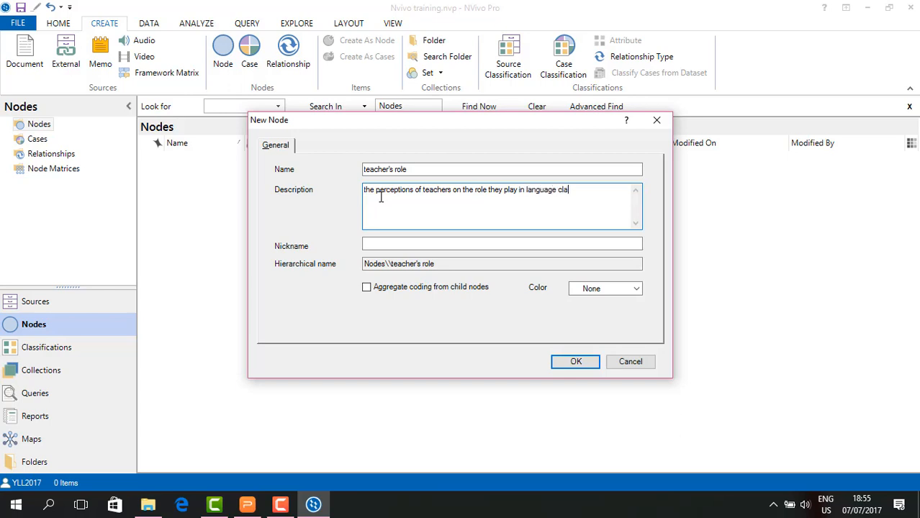
{"action": "type", "text": "ssrooms"}
{"action": "left_click", "coordinate": [576, 363]}
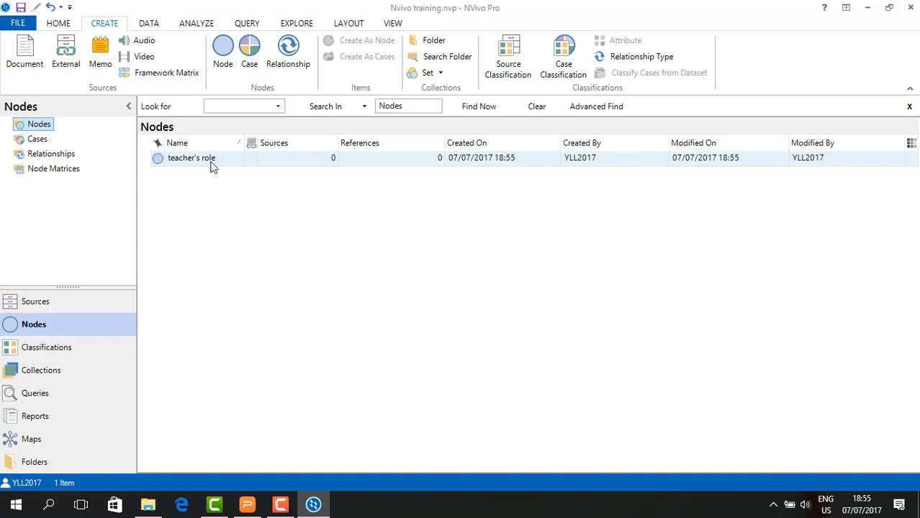
Step: Open the Participant 1 transcript at the interviewee's answer about the role played in the student-teacher relationship
{"action": "left_click", "coordinate": [52, 308]}
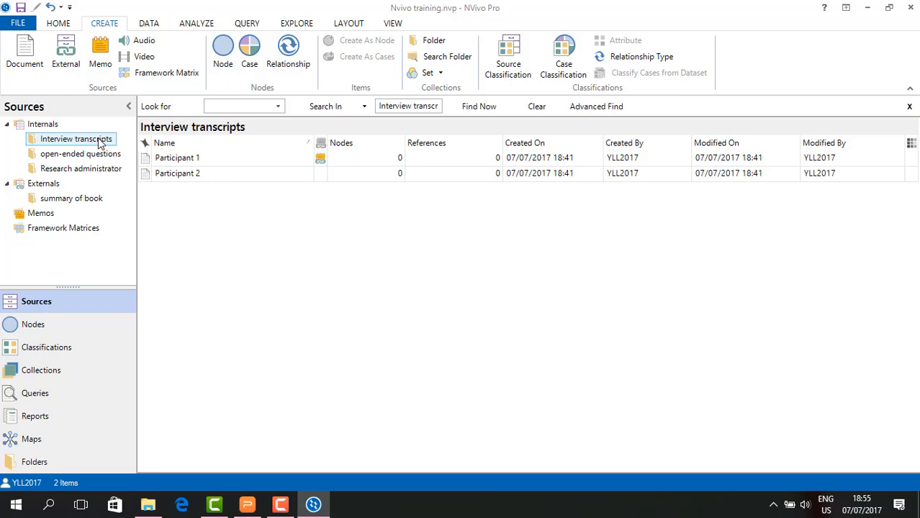
{"action": "double_click", "coordinate": [208, 160]}
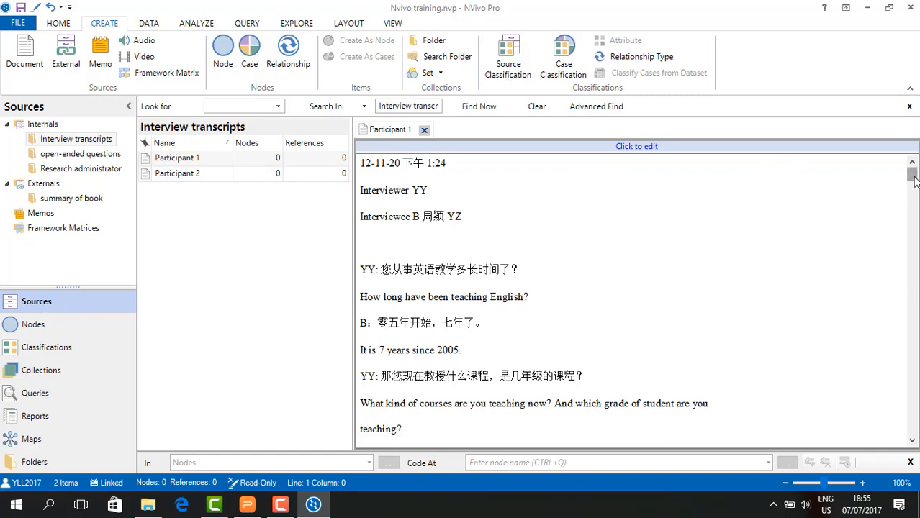
{"action": "left_click_drag", "start_coordinate": [914, 181], "coordinate": [917, 211]}
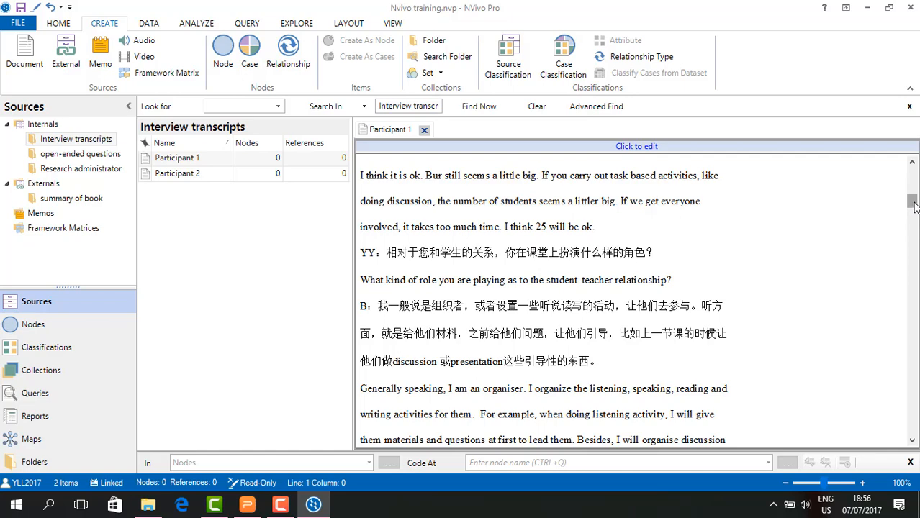
{"action": "left_click_drag", "start_coordinate": [915, 206], "coordinate": [916, 211]}
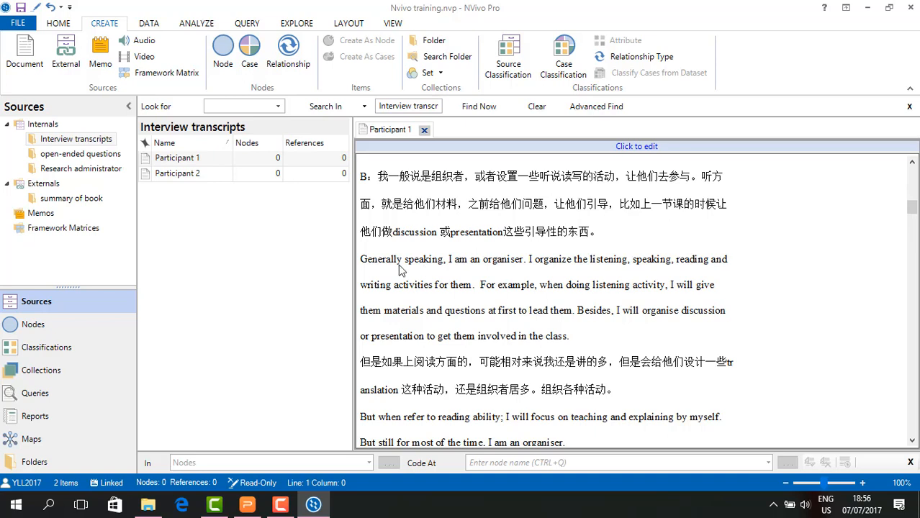
{"action": "left_click_drag", "start_coordinate": [363, 262], "coordinate": [484, 286]}
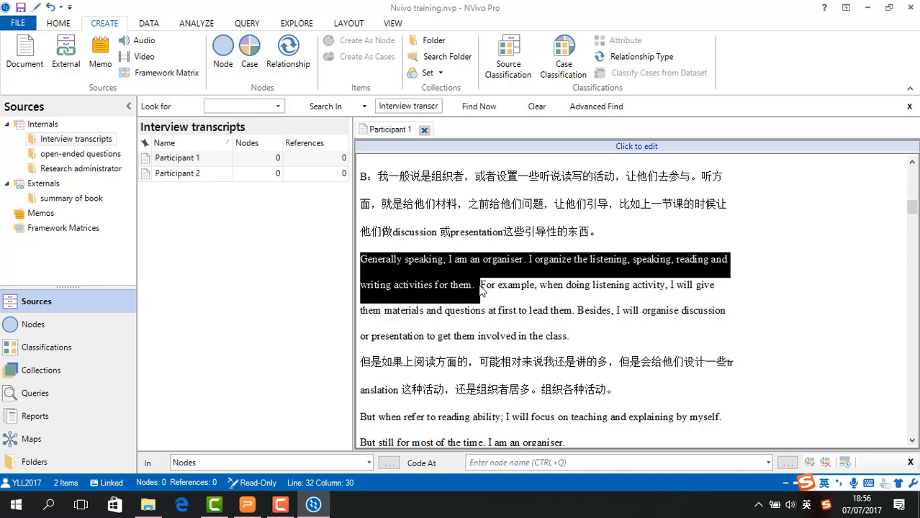
{"action": "left_click", "coordinate": [510, 288]}
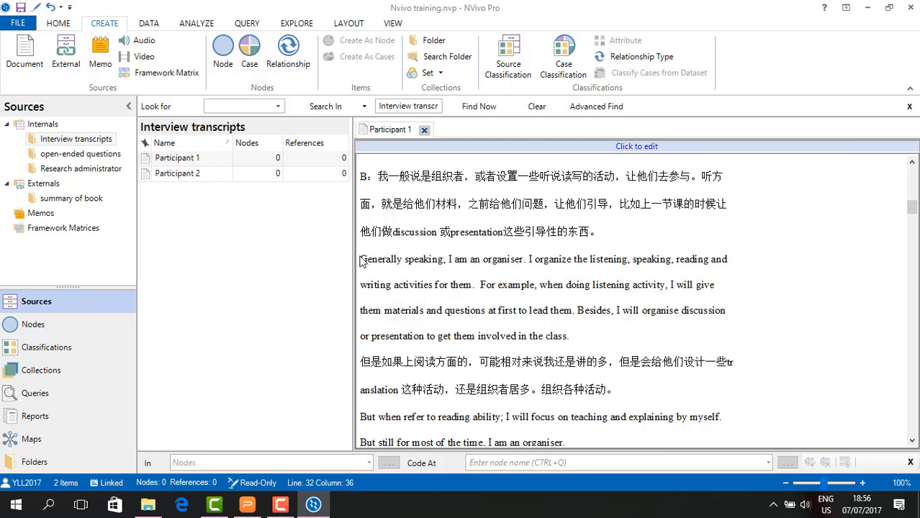
{"action": "left_click_drag", "start_coordinate": [360, 266], "coordinate": [479, 287]}
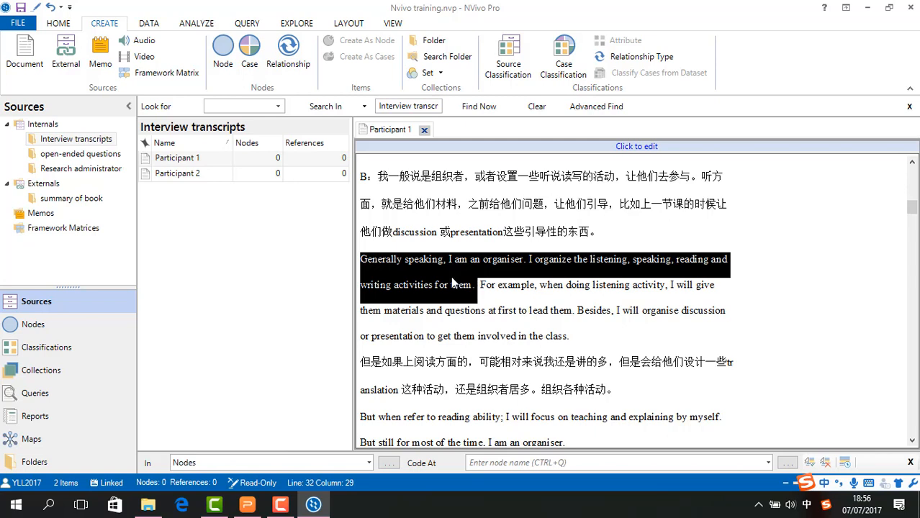
{"action": "left_click_drag", "start_coordinate": [452, 281], "coordinate": [435, 273]}
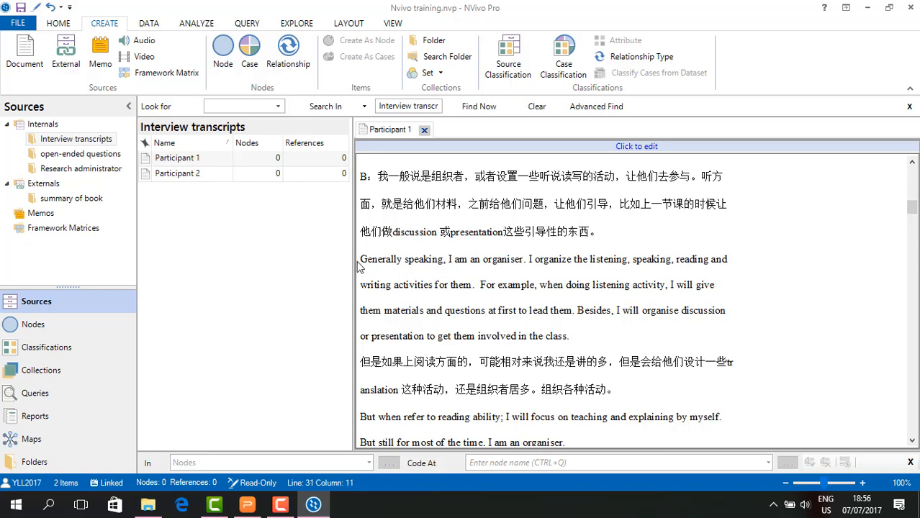
{"action": "triple_click", "coordinate": [377, 263]}
{"action": "left_click", "coordinate": [380, 264]}
{"action": "left_click_drag", "start_coordinate": [360, 260], "coordinate": [480, 285]}
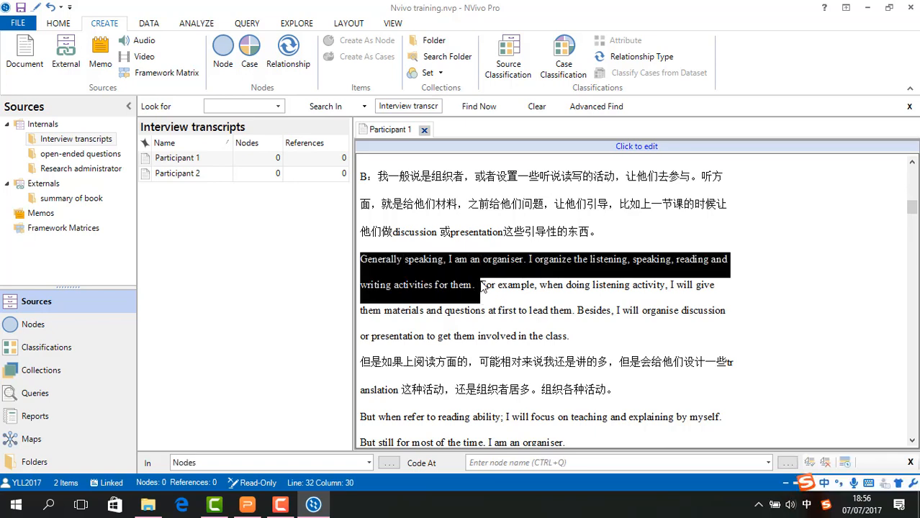
{"action": "left_click", "coordinate": [517, 261]}
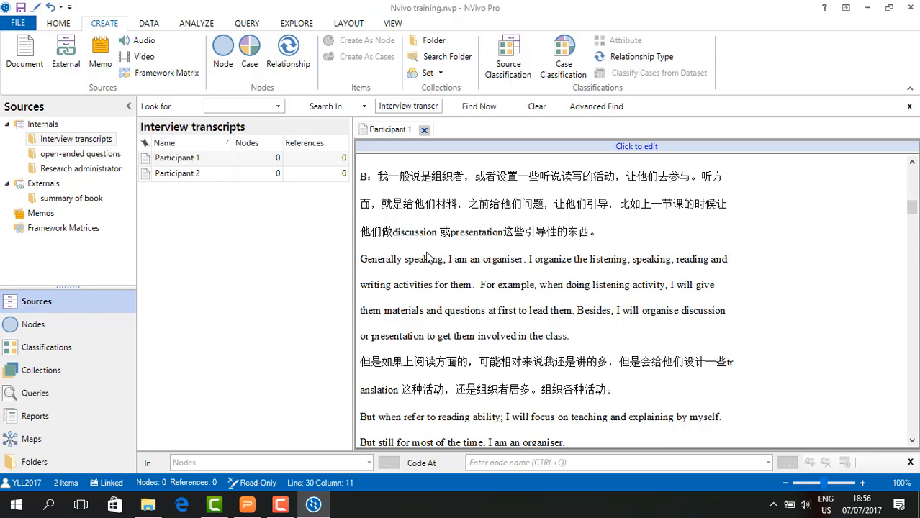
{"action": "left_click_drag", "start_coordinate": [360, 261], "coordinate": [479, 287]}
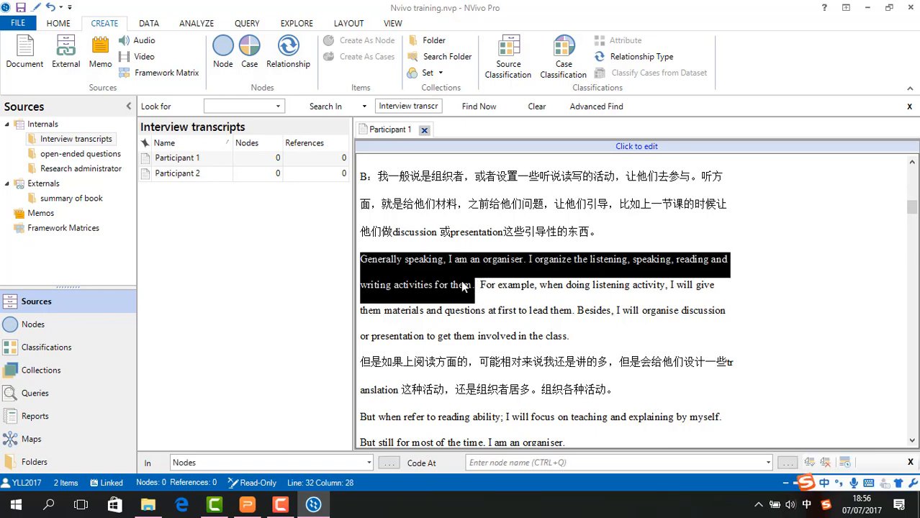
{"action": "left_click", "coordinate": [378, 204]}
{"action": "left_click", "coordinate": [404, 252]}
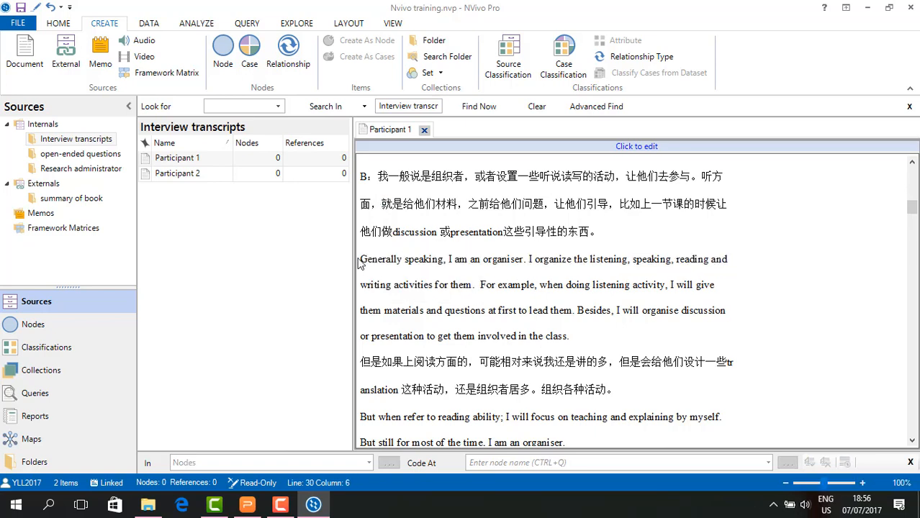
{"action": "key", "text": "alt+shift"}
{"action": "left_click_drag", "start_coordinate": [362, 261], "coordinate": [475, 287]}
Step: Code the Participant 1 passage from "Generally speaking, I am an organiser" to "writing activities for them." at the teacher's role node
{"action": "left_click", "coordinate": [101, 327]}
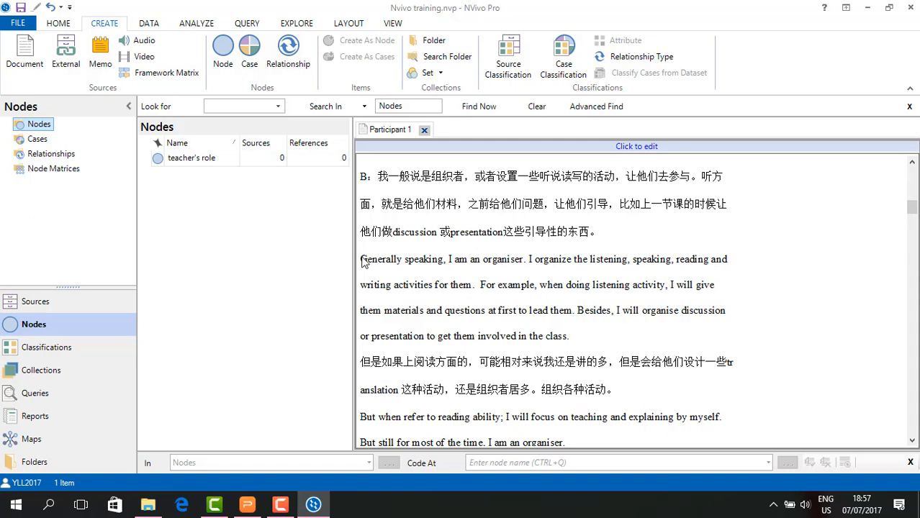
{"action": "left_click_drag", "start_coordinate": [361, 261], "coordinate": [481, 286]}
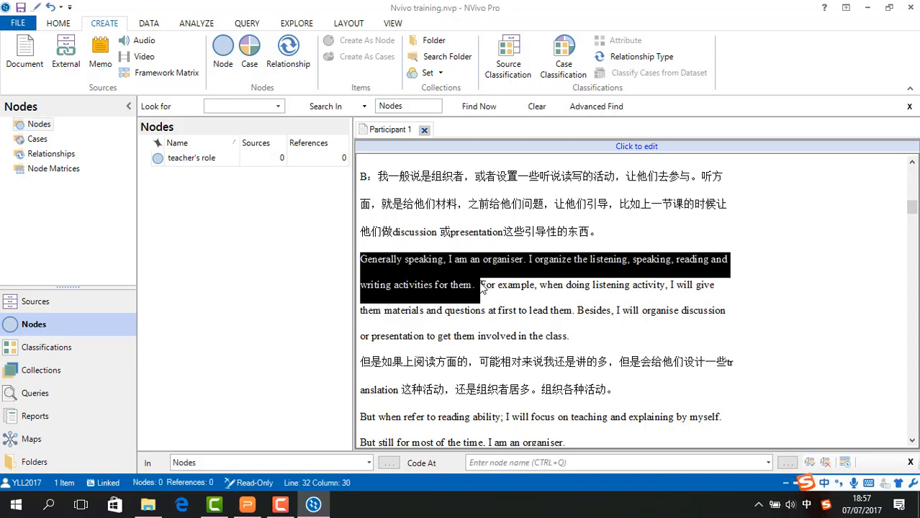
{"action": "left_click_drag", "start_coordinate": [414, 287], "coordinate": [221, 164]}
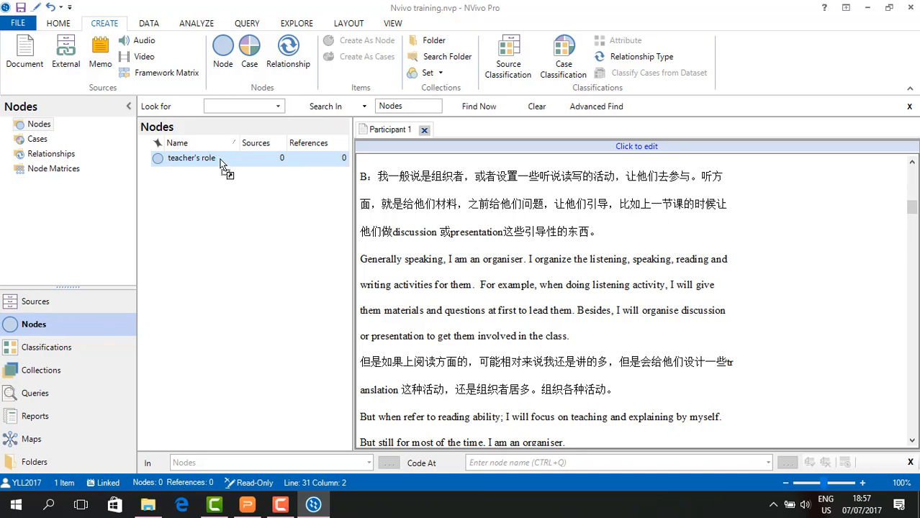
{"action": "left_click_drag", "start_coordinate": [222, 165], "coordinate": [222, 164]}
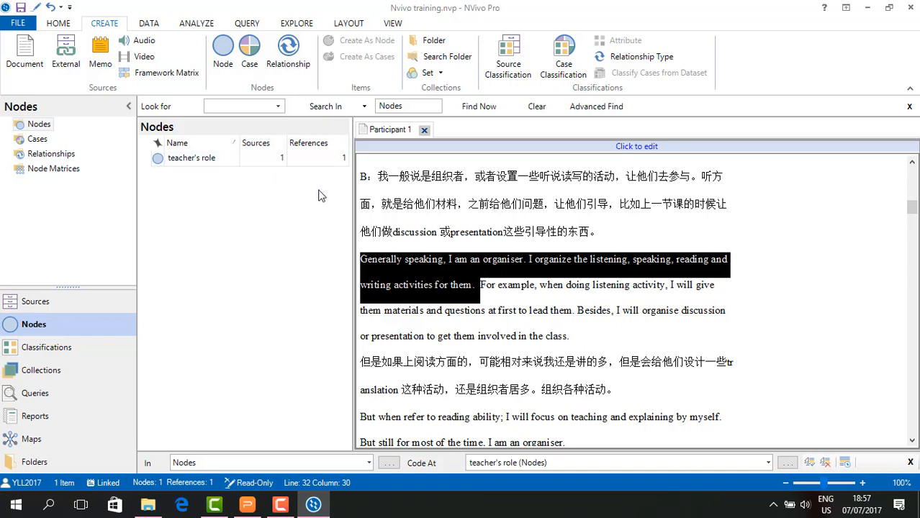
Step: Open the teacher's role node to examine its coded references
{"action": "left_click", "coordinate": [234, 163]}
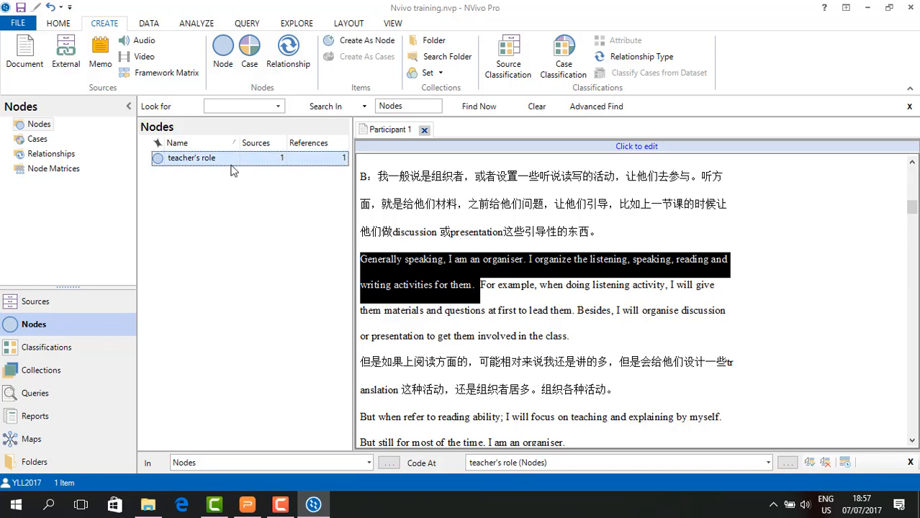
{"action": "double_click", "coordinate": [244, 161]}
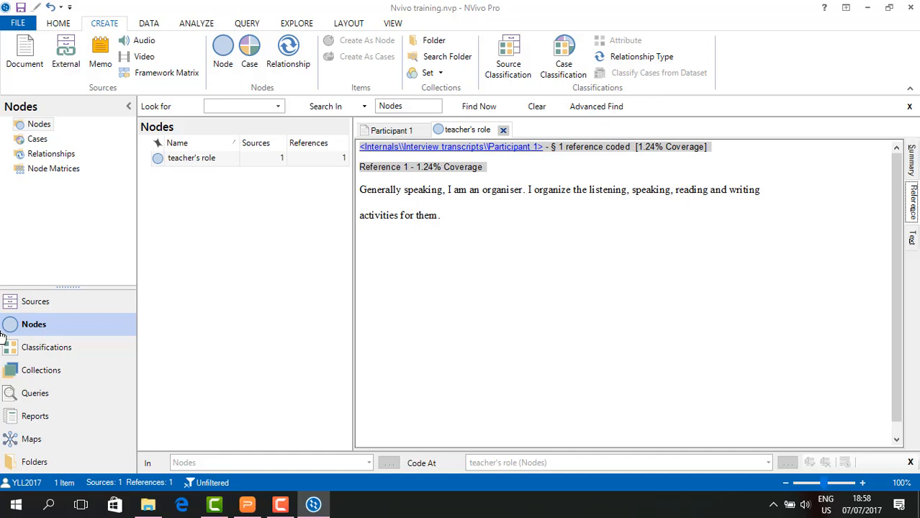
Step: Open the Participant 2 interview transcript at the interviewee's answer about their role in the class
{"action": "left_click", "coordinate": [59, 307]}
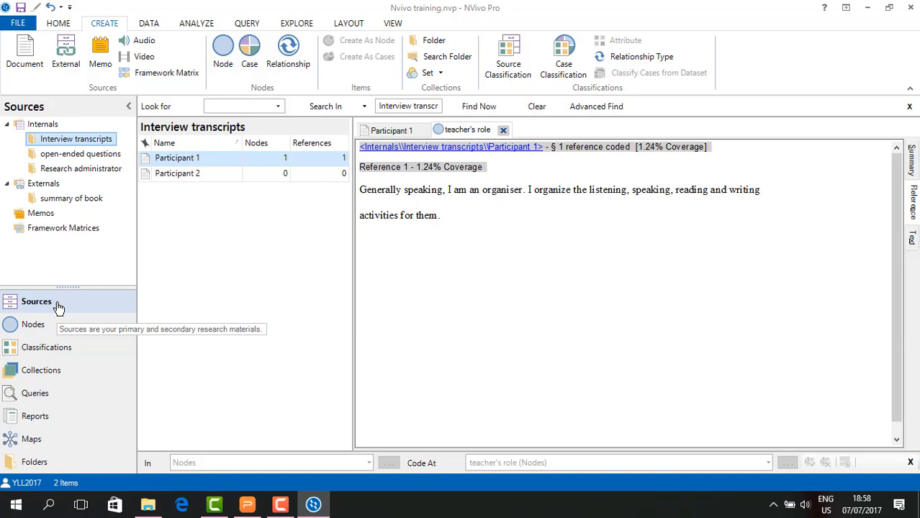
{"action": "left_click", "coordinate": [92, 144]}
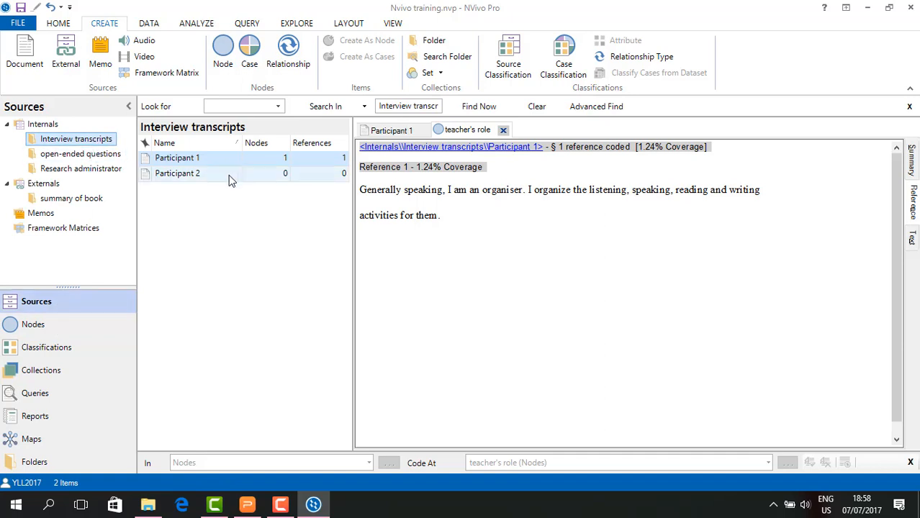
{"action": "double_click", "coordinate": [229, 175]}
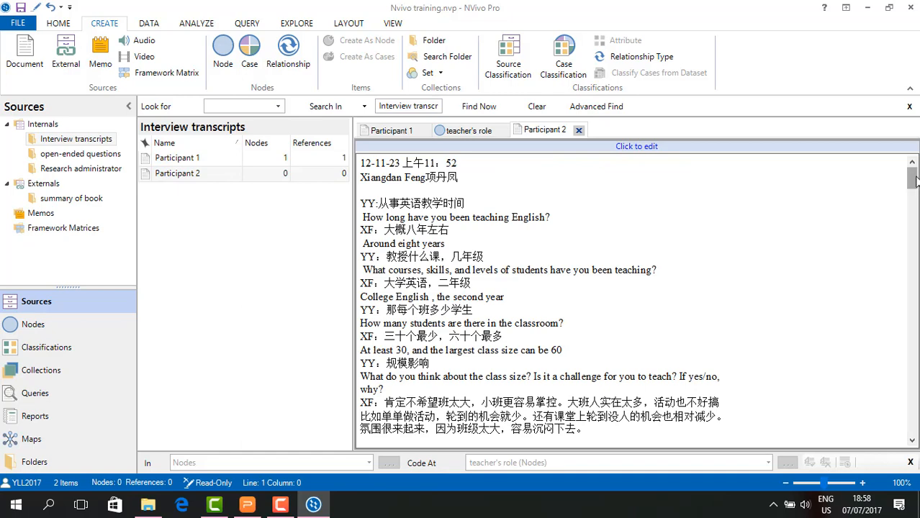
{"action": "left_click_drag", "start_coordinate": [913, 179], "coordinate": [915, 209]}
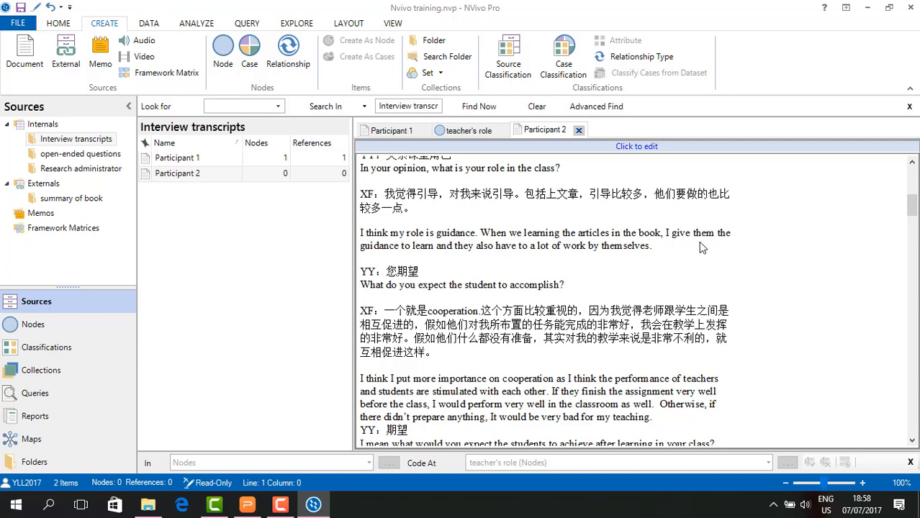
Step: Code the Participant 2 passage from "I think my role is guidance" to "work by themselves." at the existing teacher's role node
{"action": "left_click_drag", "start_coordinate": [683, 248], "coordinate": [353, 241]}
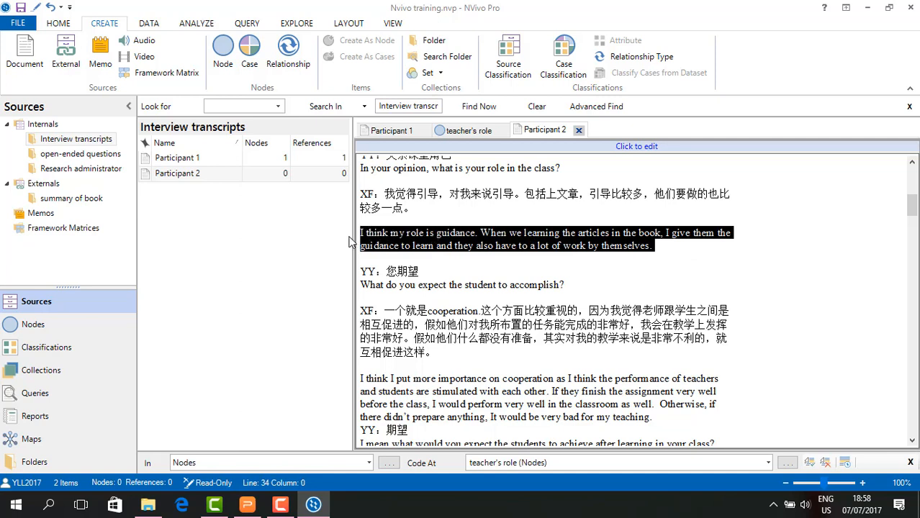
{"action": "right_click", "coordinate": [452, 247]}
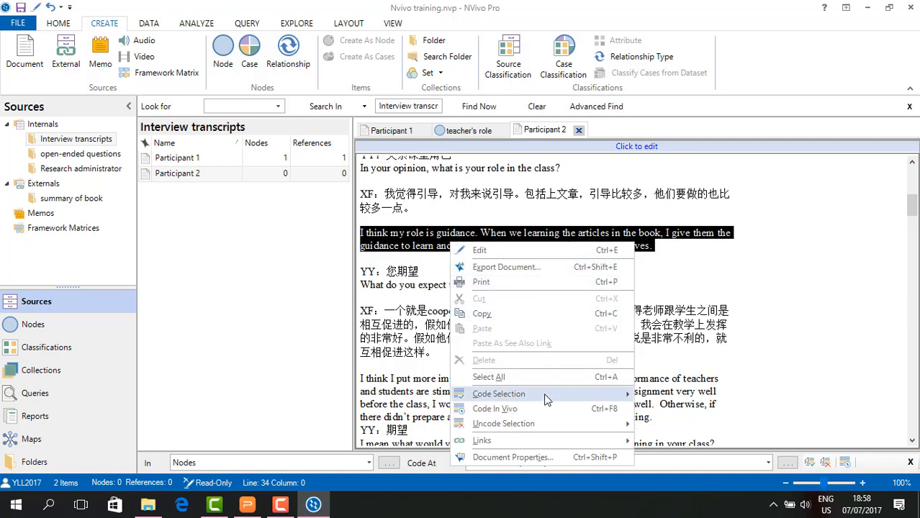
{"action": "mouse_move", "coordinate": [546, 396]}
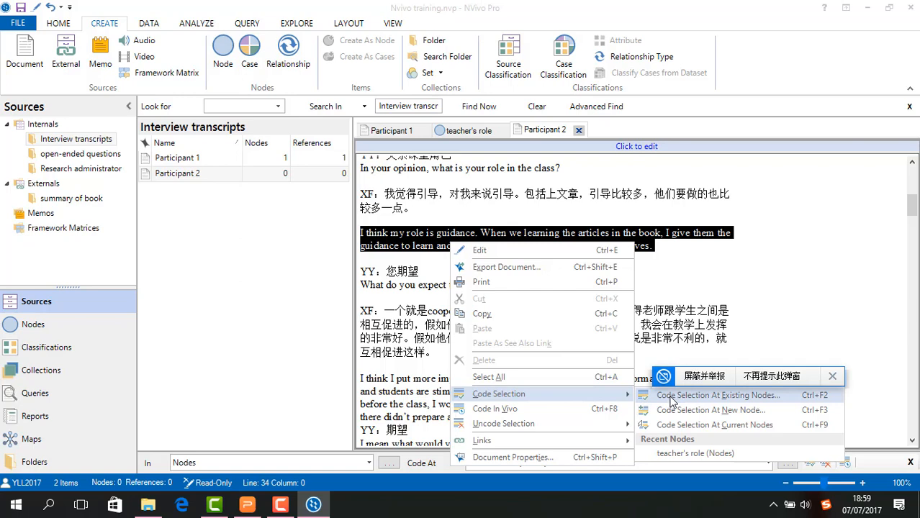
{"action": "left_click", "coordinate": [748, 403]}
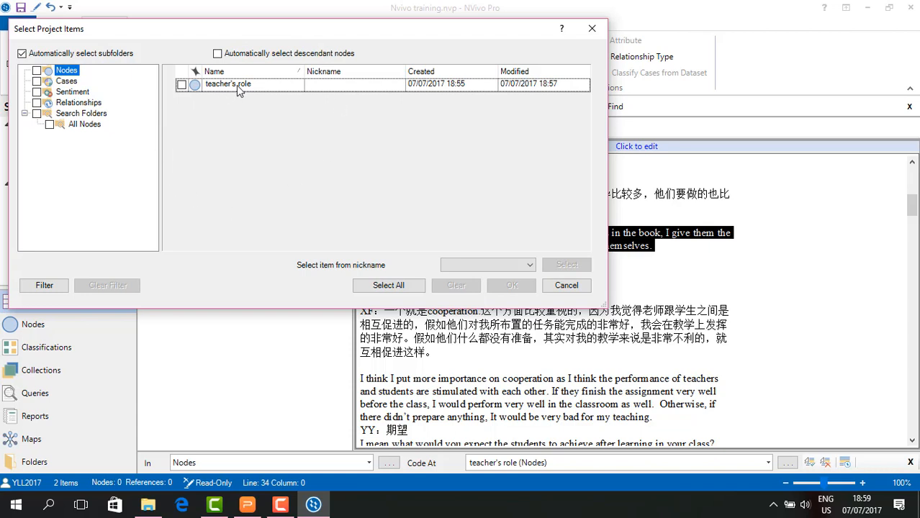
{"action": "left_click", "coordinate": [182, 86]}
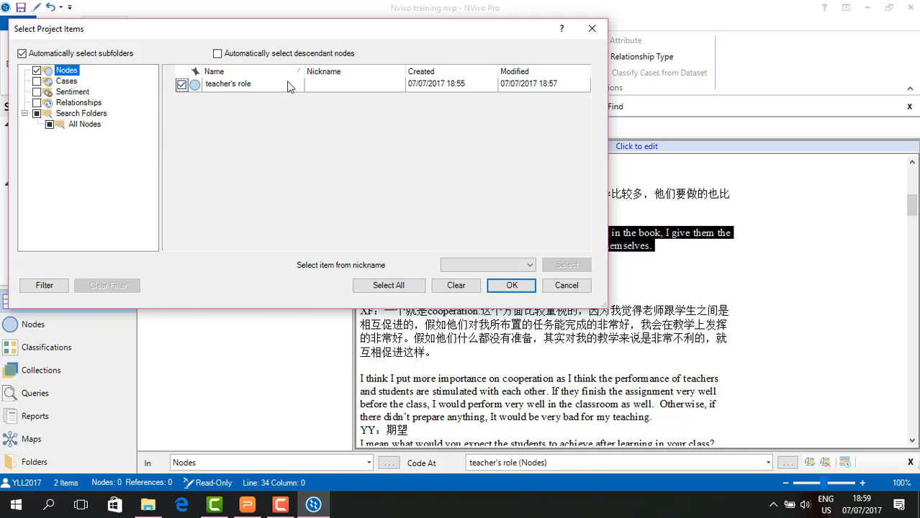
{"action": "left_click", "coordinate": [509, 285]}
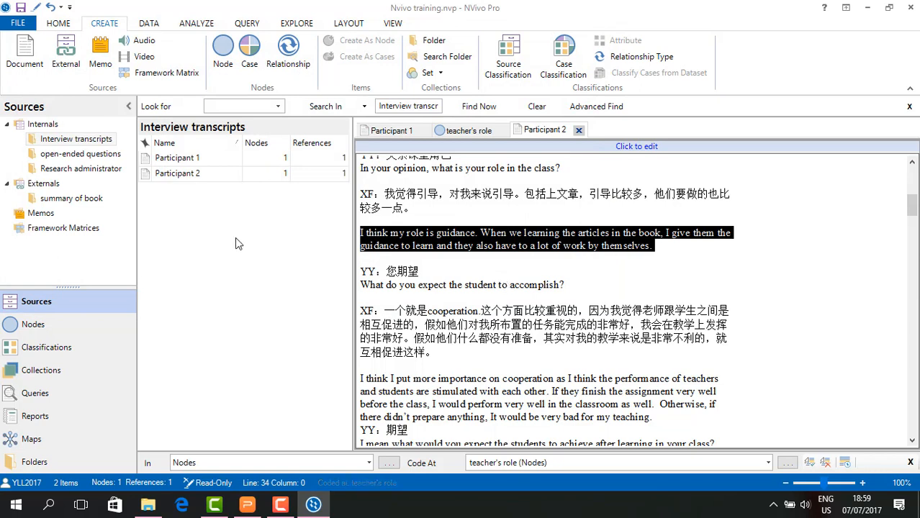
Step: Open the teacher's role node to examine the references coded from both participants
{"action": "left_click", "coordinate": [77, 329]}
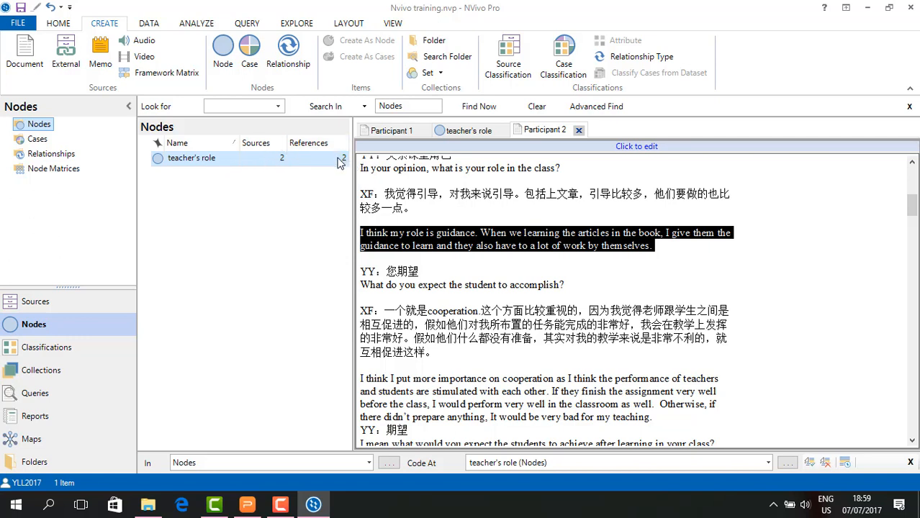
{"action": "double_click", "coordinate": [262, 164]}
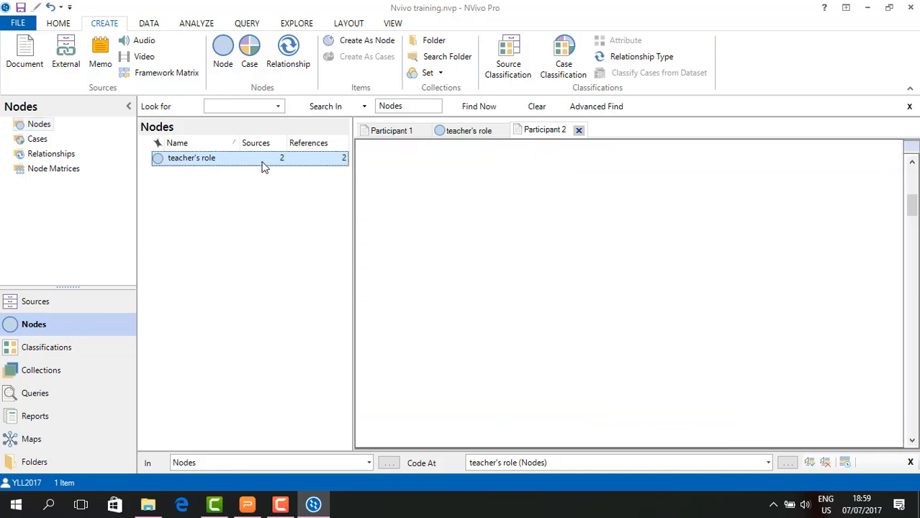
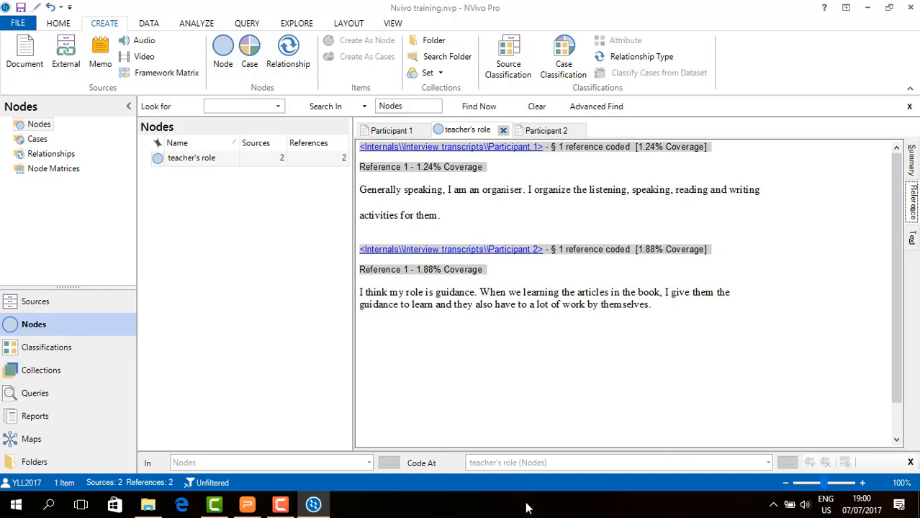
{"action": "left_click", "coordinate": [278, 507]}
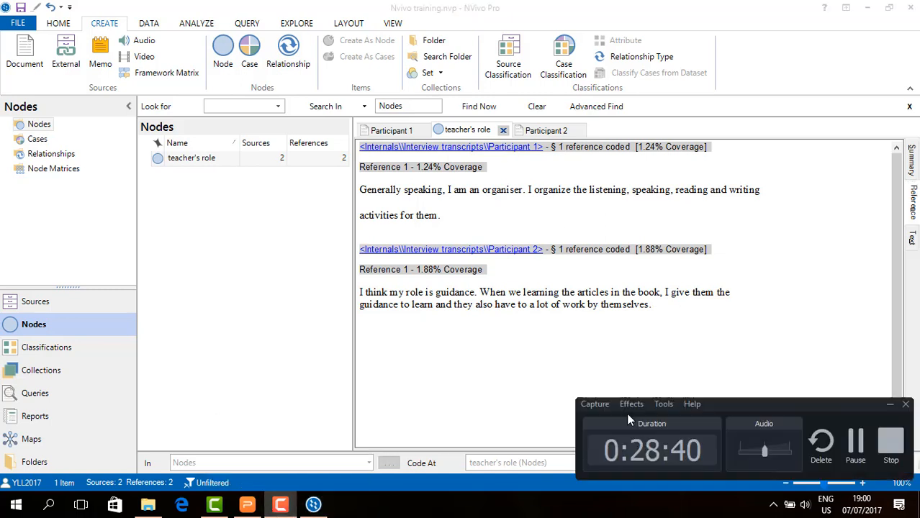
{"action": "left_click", "coordinate": [862, 442]}
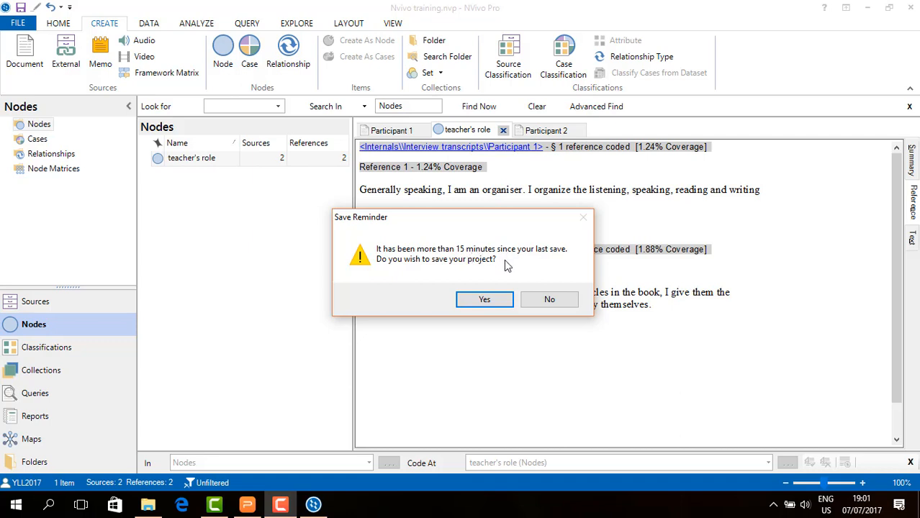
Step: Save the project and review the coded passages in both transcripts and in the teacher's role node
{"action": "left_click", "coordinate": [473, 303]}
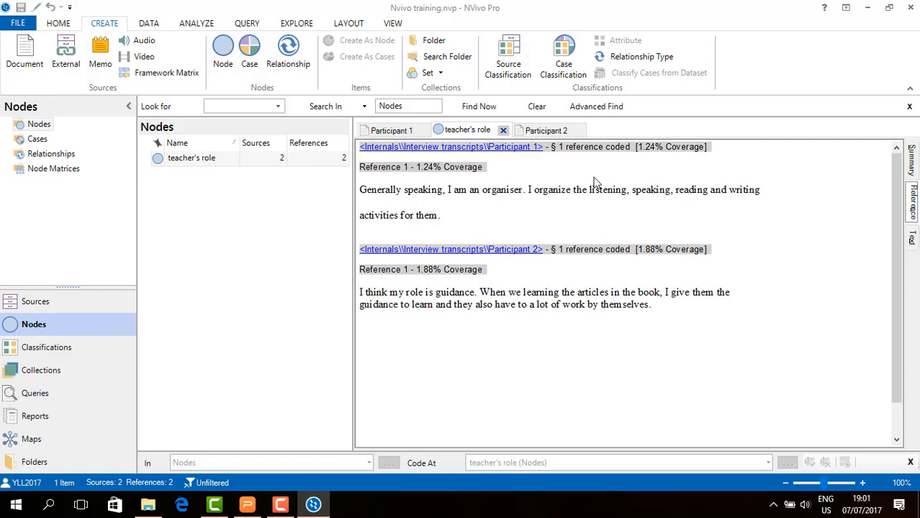
{"action": "left_click", "coordinate": [387, 133]}
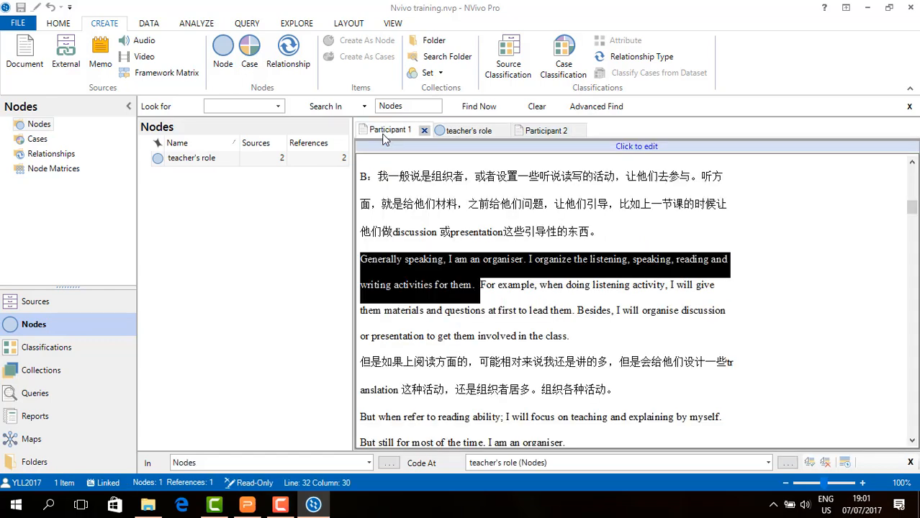
{"action": "left_click", "coordinate": [533, 134]}
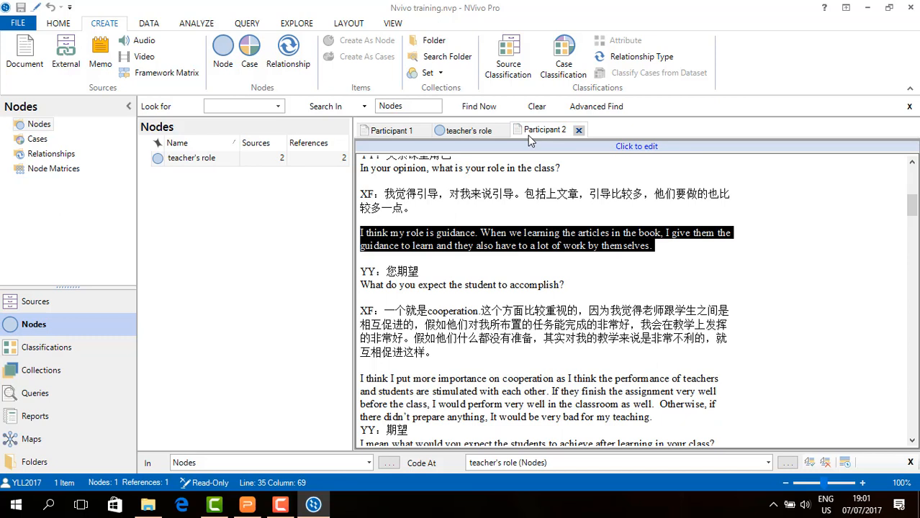
{"action": "left_click", "coordinate": [474, 135]}
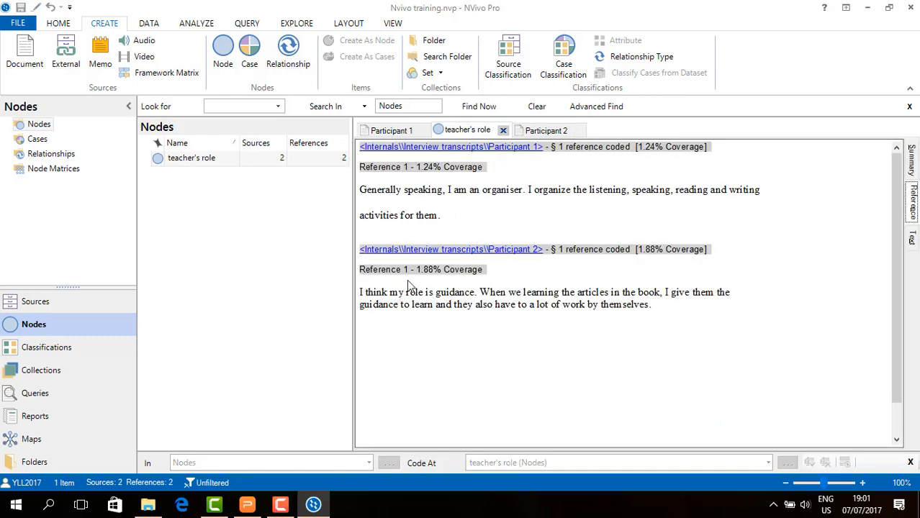
Step: Code the word "organiser" in the Participant 1 reference at a new node named Organiser, described as "teacher's view on their role in class"
{"action": "left_click", "coordinate": [486, 192]}
{"action": "left_click_drag", "start_coordinate": [492, 193], "coordinate": [525, 196]}
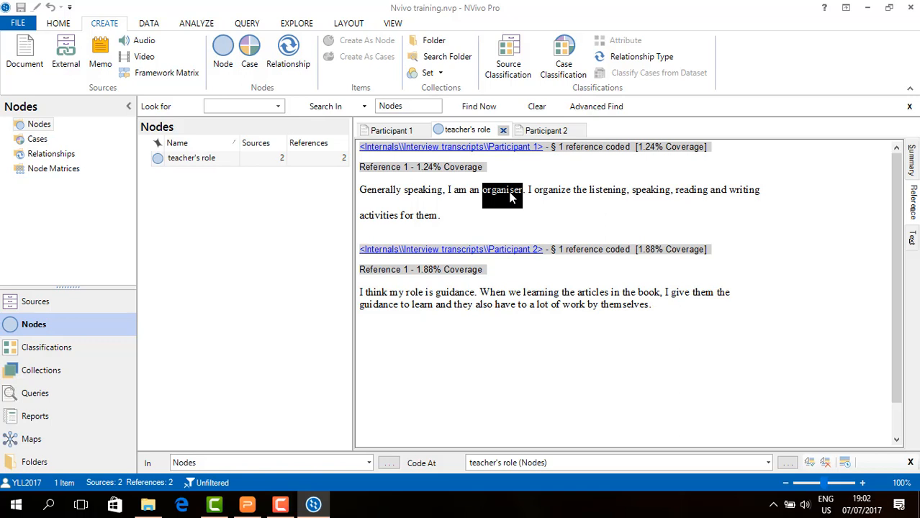
{"action": "right_click", "coordinate": [511, 197]}
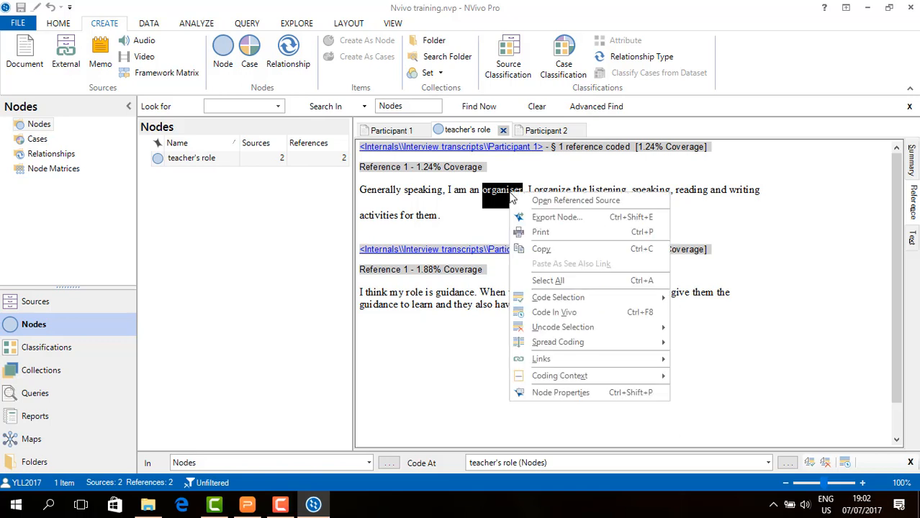
{"action": "mouse_move", "coordinate": [595, 338]}
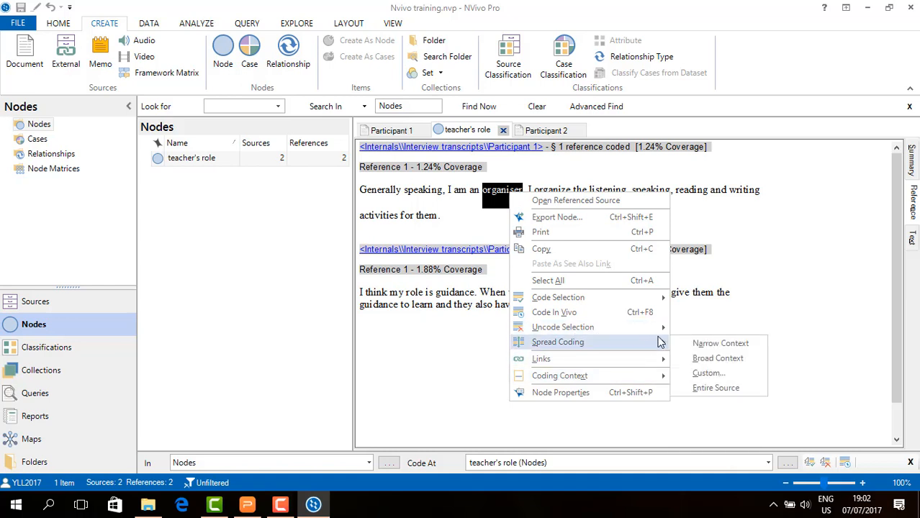
{"action": "mouse_move", "coordinate": [665, 301]}
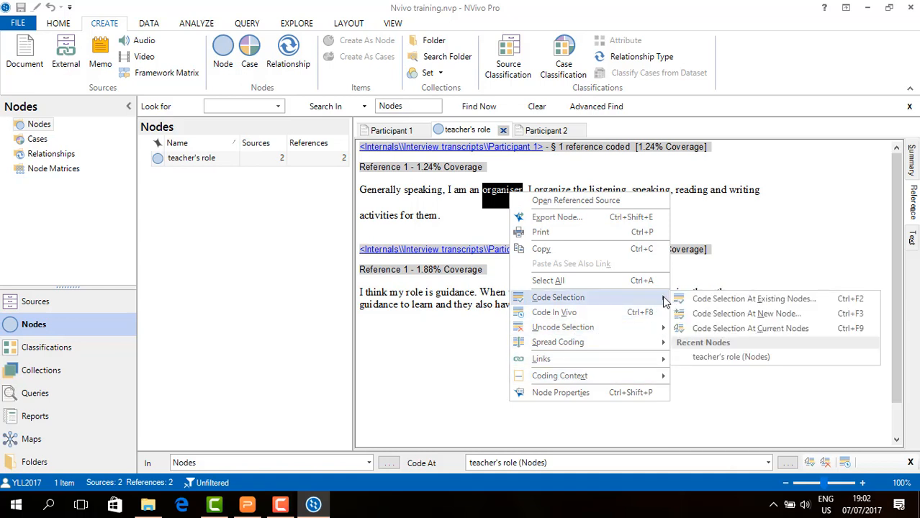
{"action": "left_click", "coordinate": [772, 320]}
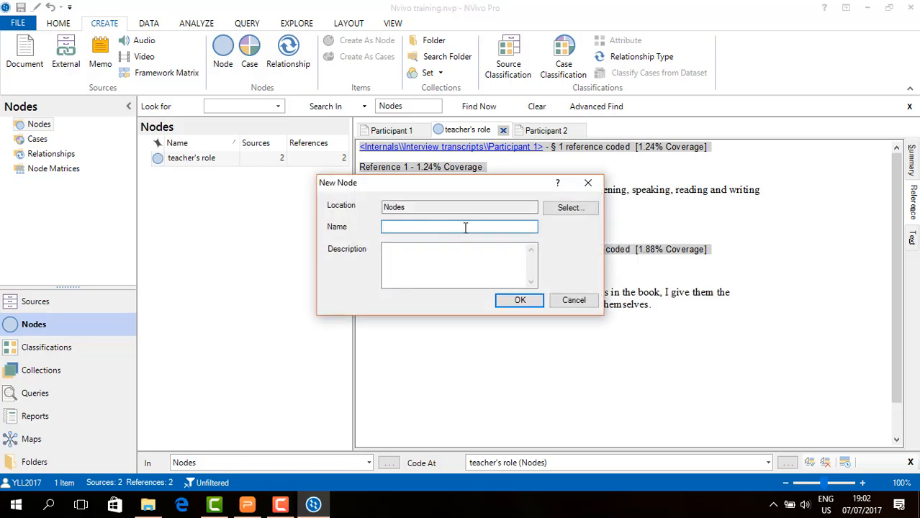
{"action": "left_click_drag", "start_coordinate": [506, 189], "coordinate": [543, 242]}
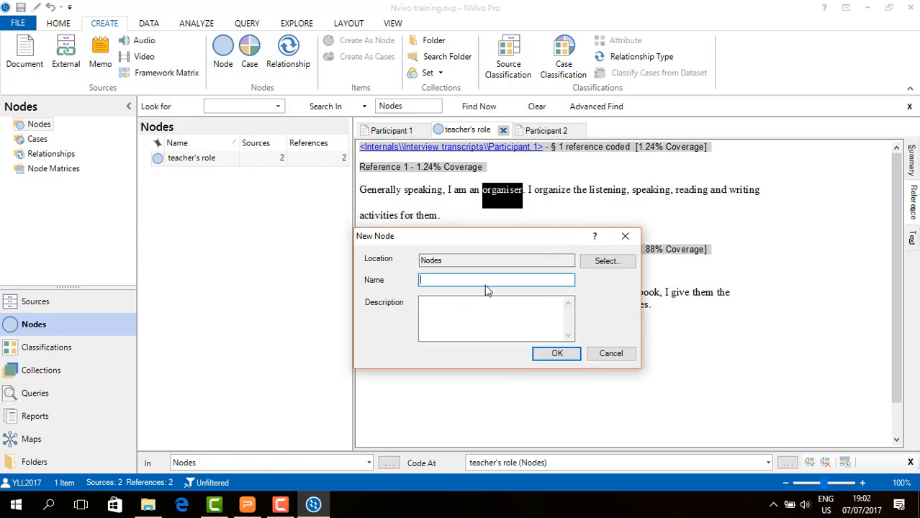
{"action": "type", "text": "Organiser"}
{"action": "left_click", "coordinate": [461, 307]}
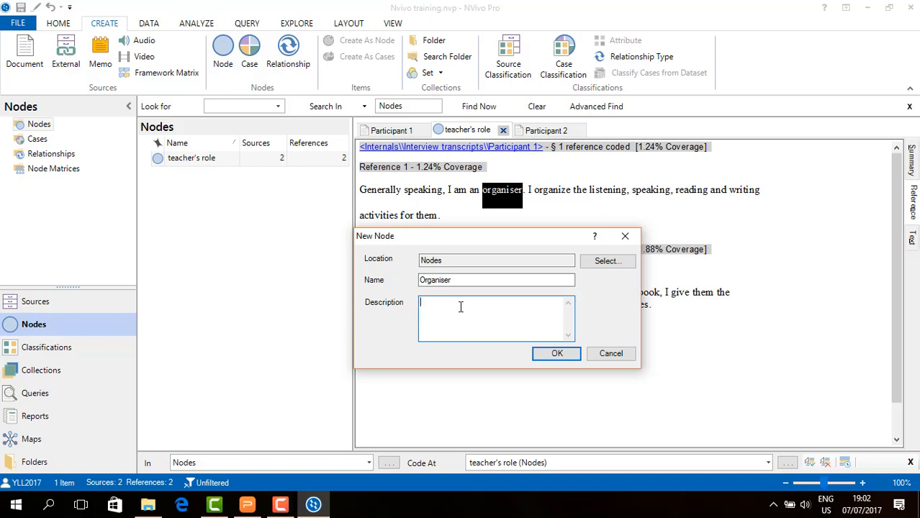
{"action": "left_click", "coordinate": [423, 306]}
{"action": "type", "text": "teacher's view on their role in class"}
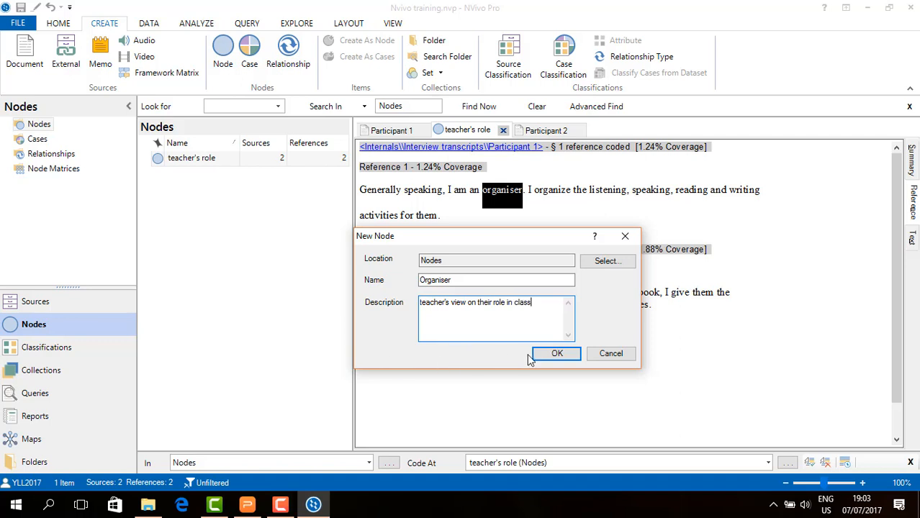
{"action": "left_click", "coordinate": [551, 353]}
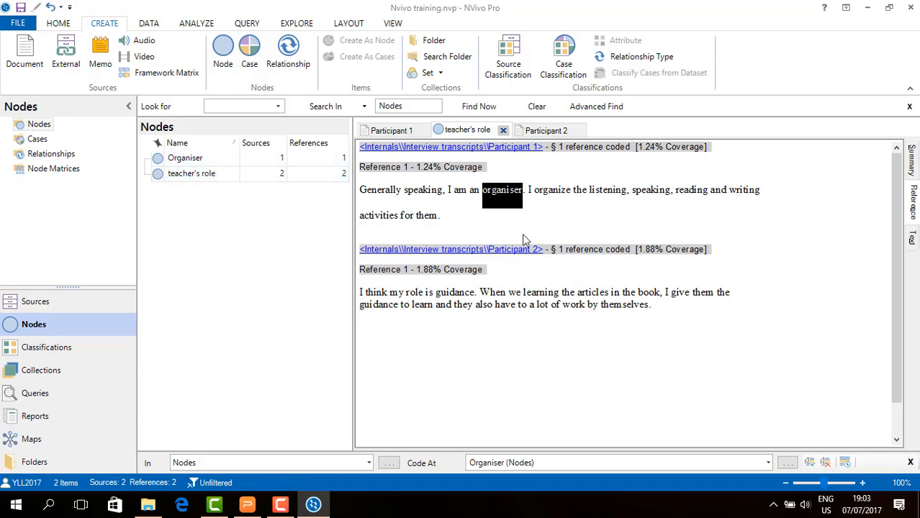
Step: Code the word "guidance" in the Participant 2 reference at a new node named Guidance
{"action": "left_click_drag", "start_coordinate": [435, 299], "coordinate": [474, 296]}
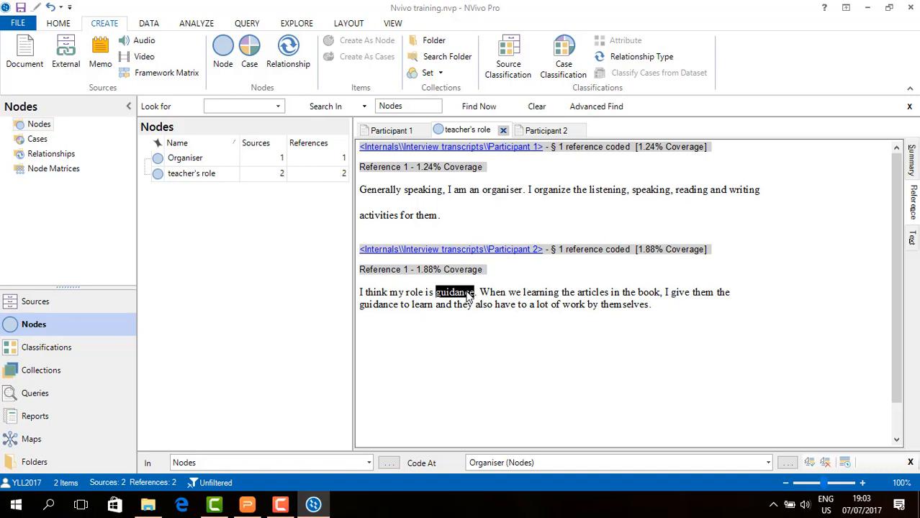
{"action": "right_click", "coordinate": [468, 297]}
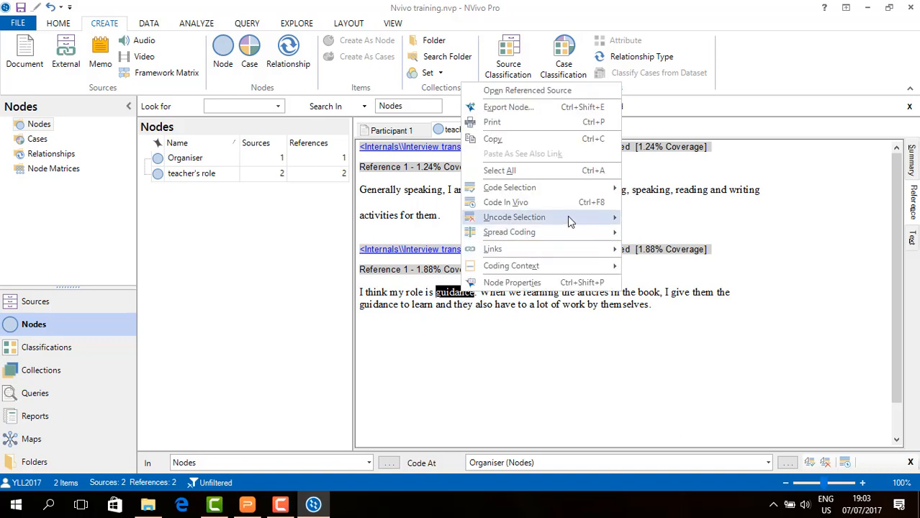
{"action": "mouse_move", "coordinate": [578, 217]}
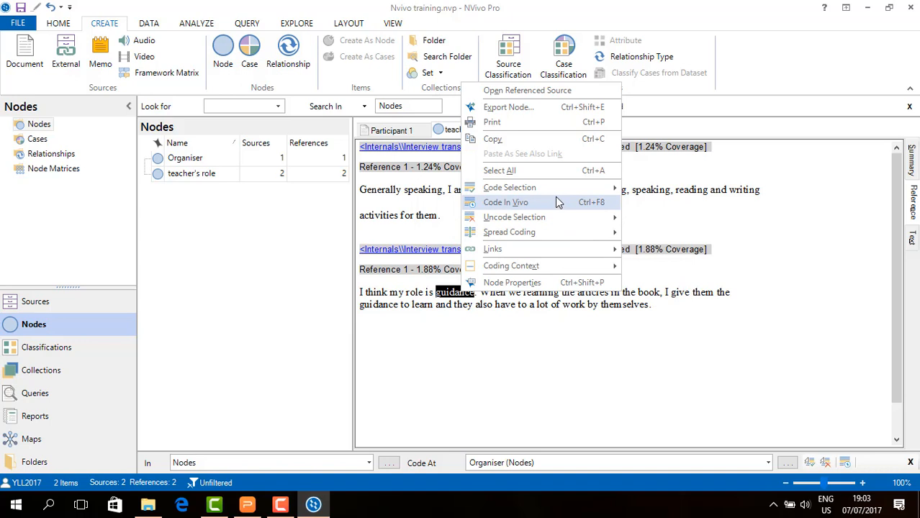
{"action": "mouse_move", "coordinate": [598, 189]}
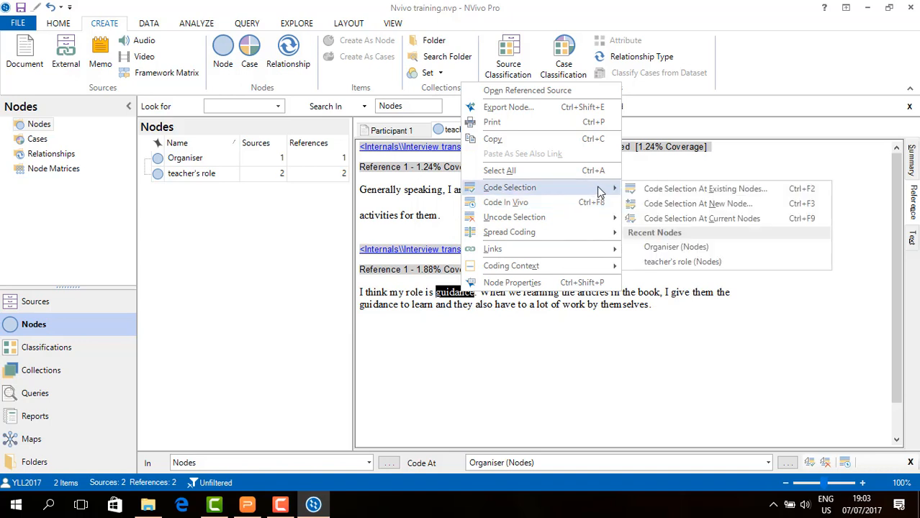
{"action": "left_click", "coordinate": [725, 205]}
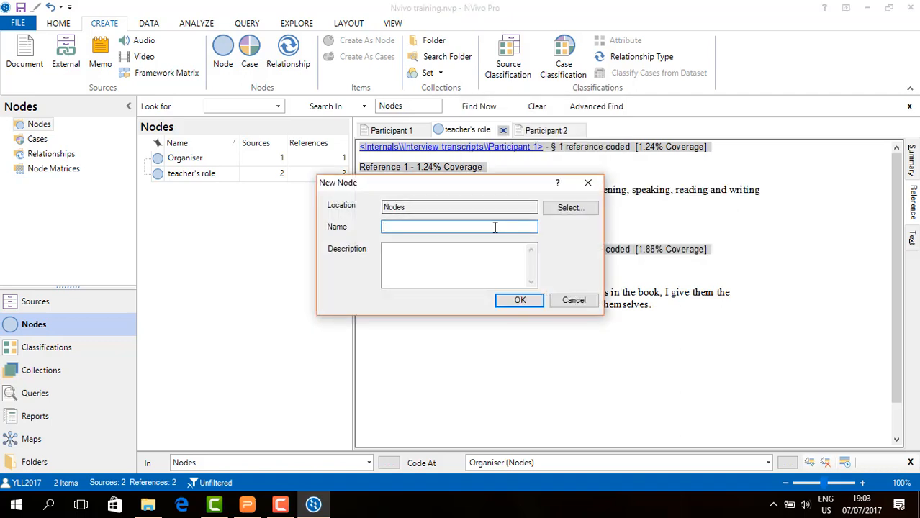
{"action": "left_click_drag", "start_coordinate": [511, 190], "coordinate": [637, 333]}
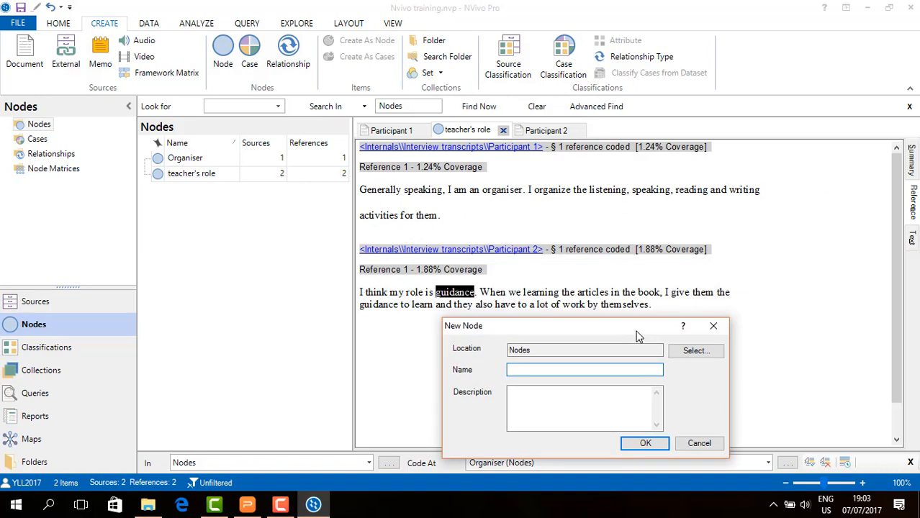
{"action": "type", "text": "Guidance"}
{"action": "left_click", "coordinate": [558, 391]}
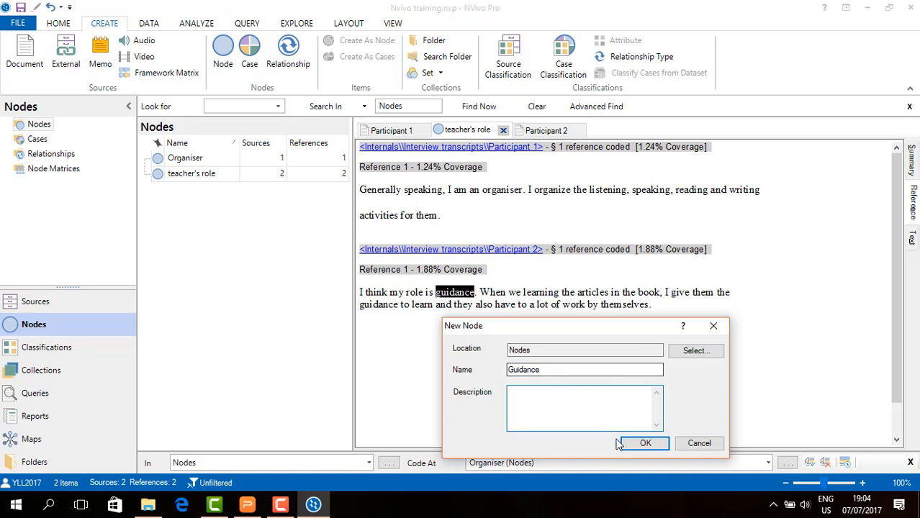
{"action": "left_click", "coordinate": [641, 443]}
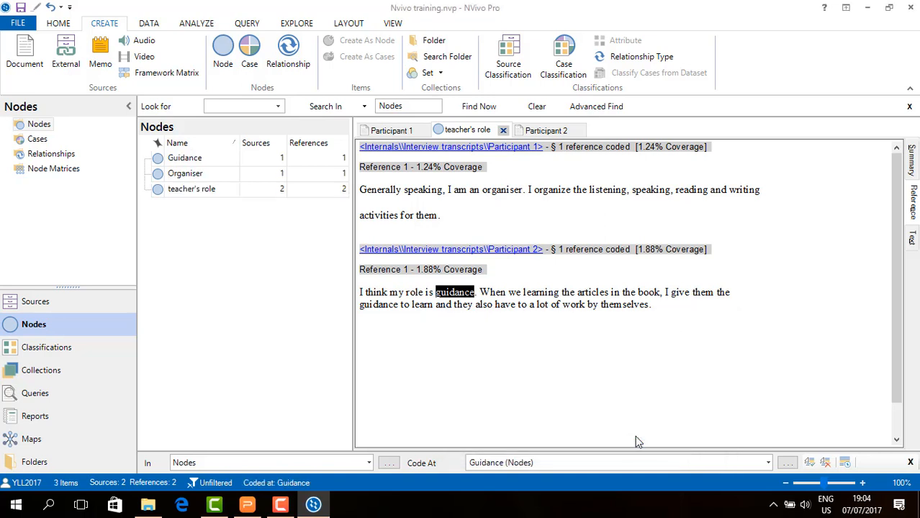
{"action": "left_click", "coordinate": [393, 351]}
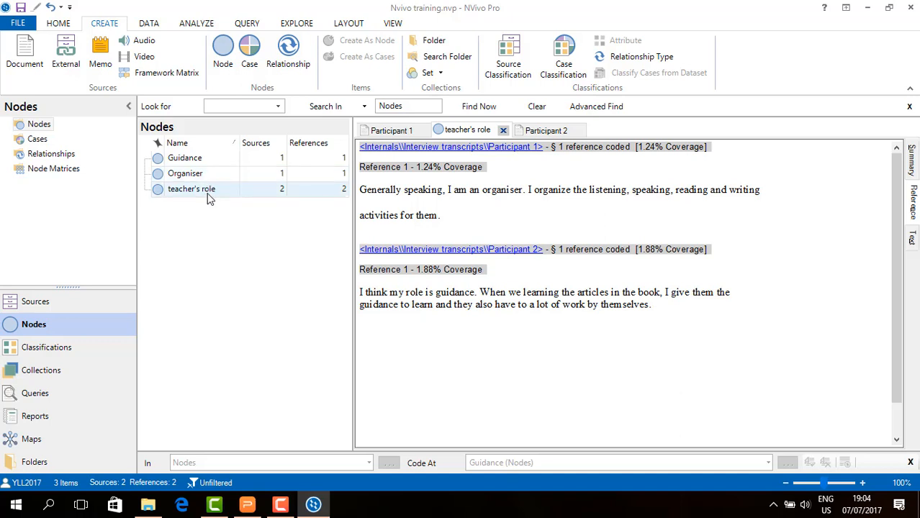
Step: Move the Guidance and Organiser nodes under teacher's role as child nodes and expand the parent node
{"action": "left_click", "coordinate": [204, 163]}
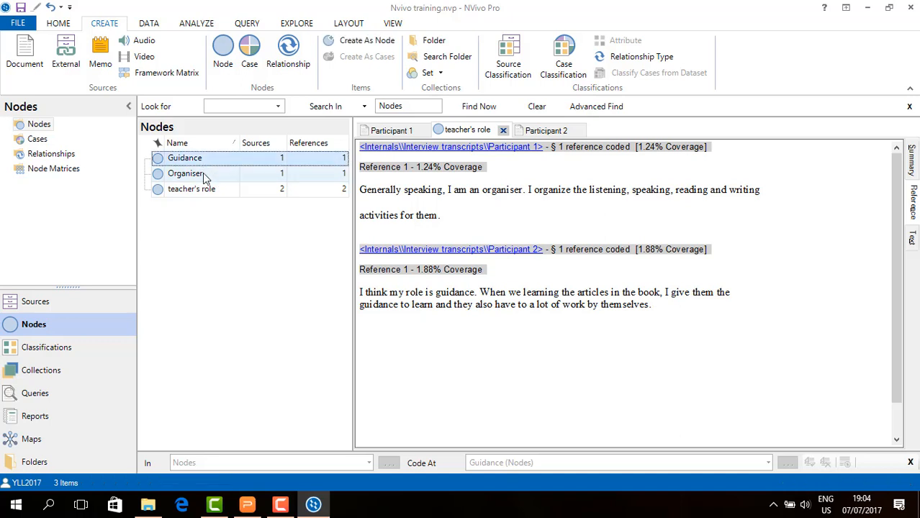
{"action": "left_click", "coordinate": [203, 173], "text": "ctrl"}
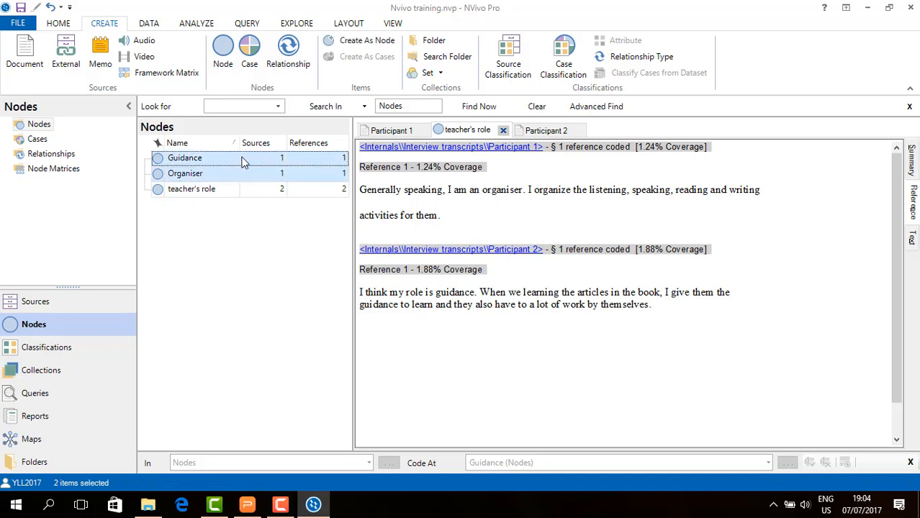
{"action": "left_click_drag", "start_coordinate": [242, 161], "coordinate": [215, 188]}
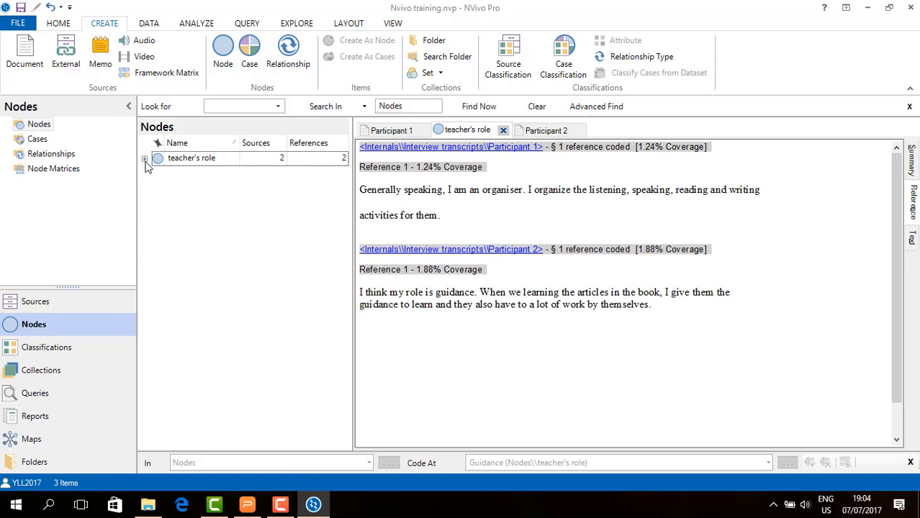
{"action": "left_click", "coordinate": [145, 159]}
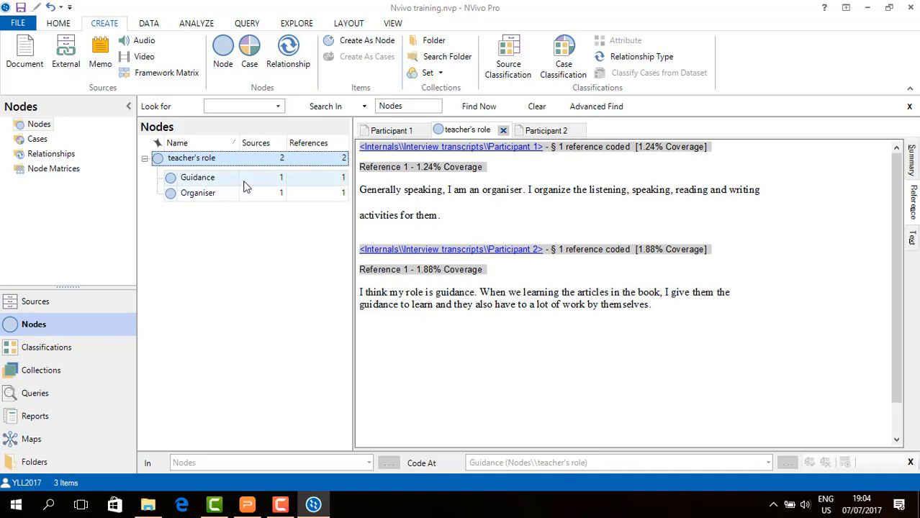
{"action": "left_click", "coordinate": [240, 254]}
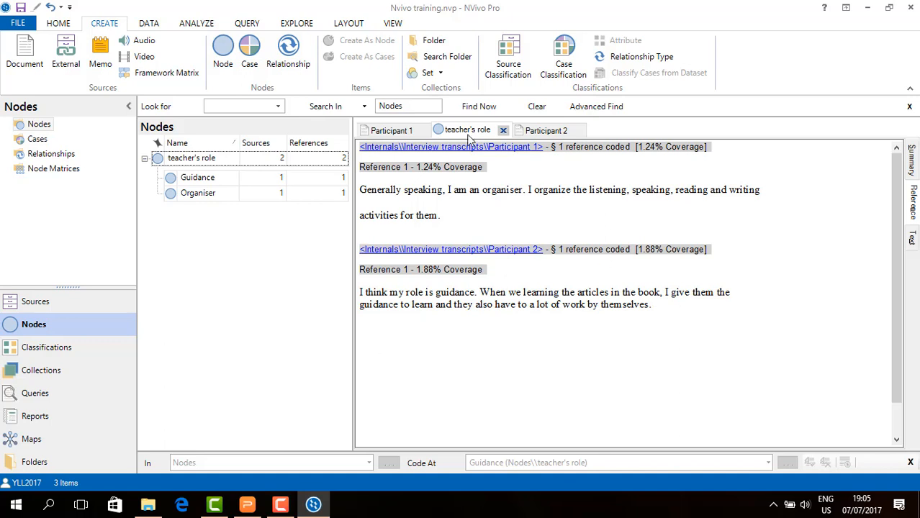
Step: Close the open teacher's role node and the Participant 2 and Participant 1 transcripts
{"action": "left_click", "coordinate": [504, 131]}
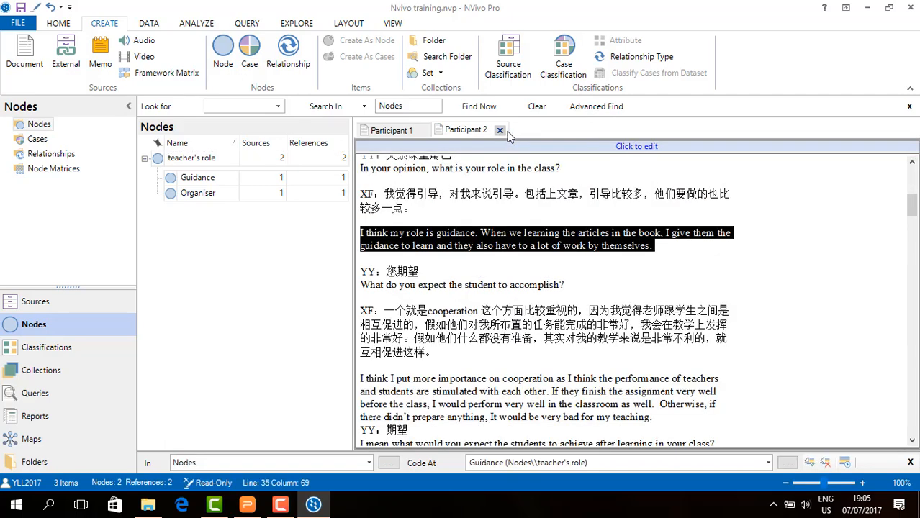
{"action": "left_click", "coordinate": [500, 130]}
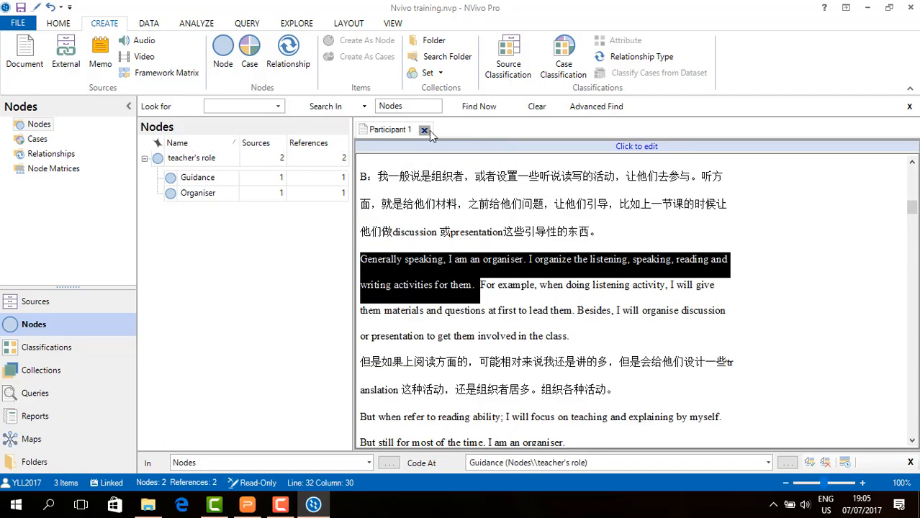
{"action": "left_click", "coordinate": [421, 130]}
{"action": "left_click", "coordinate": [301, 264]}
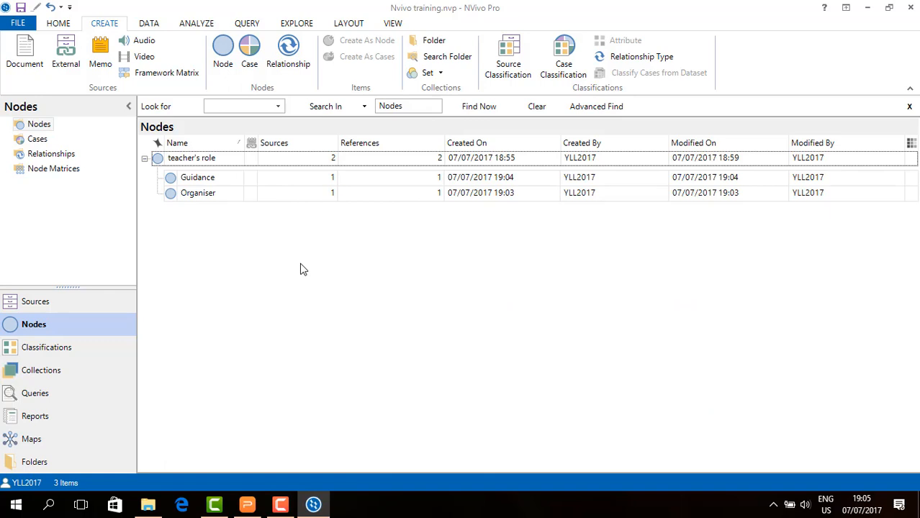
Step: Check the Interview transcripts and open-ended questions source folders, then return to the node list and save the project
{"action": "left_click", "coordinate": [61, 306]}
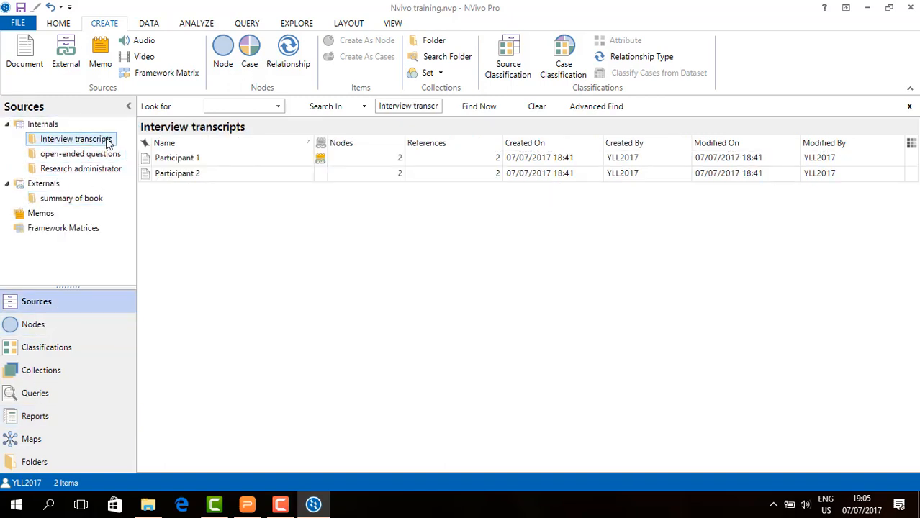
{"action": "left_click", "coordinate": [106, 156]}
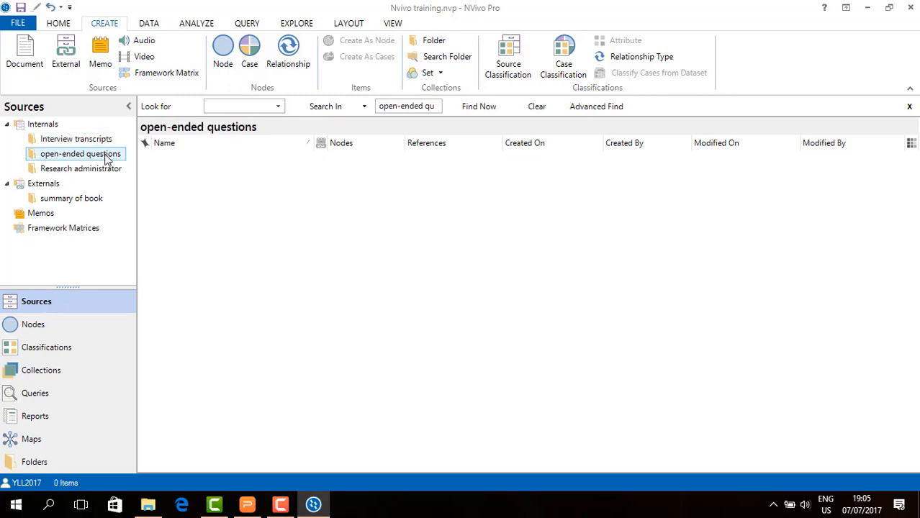
{"action": "left_click", "coordinate": [36, 333]}
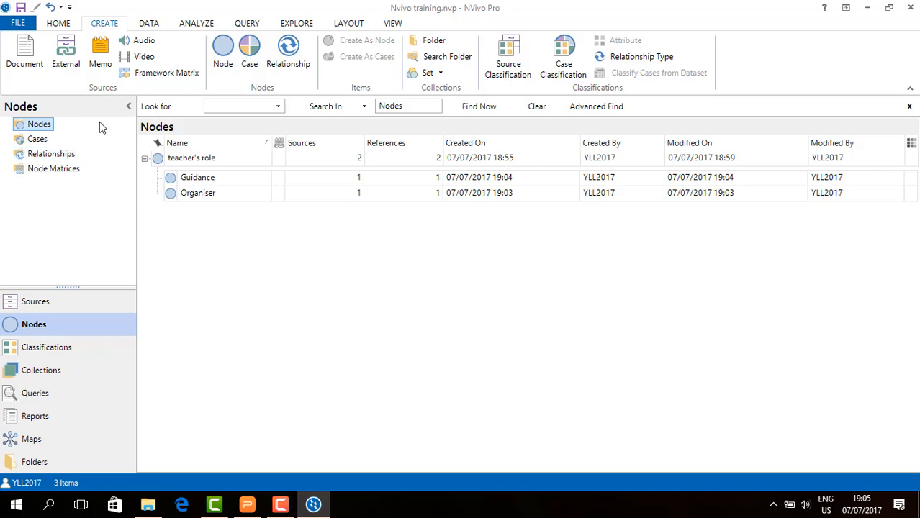
{"action": "left_click", "coordinate": [20, 9]}
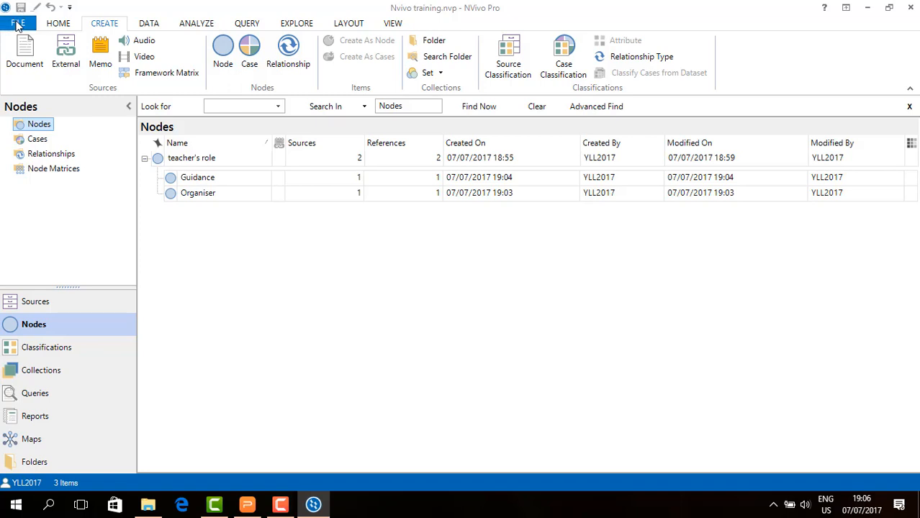
Step: Copy the project as an NVivo 11 for Windows project named "Back up Nvivo training" in the desktop's Nvivo workshop folder
{"action": "left_click", "coordinate": [17, 24]}
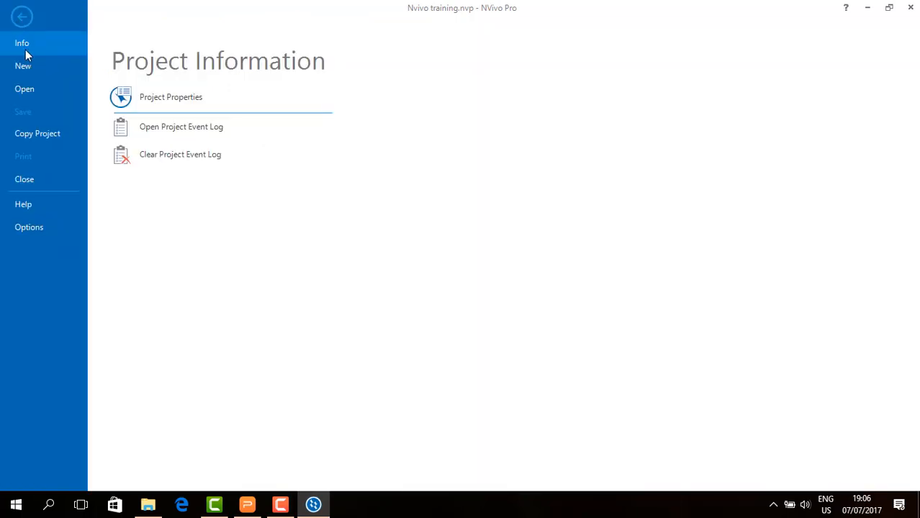
{"action": "left_click", "coordinate": [60, 133]}
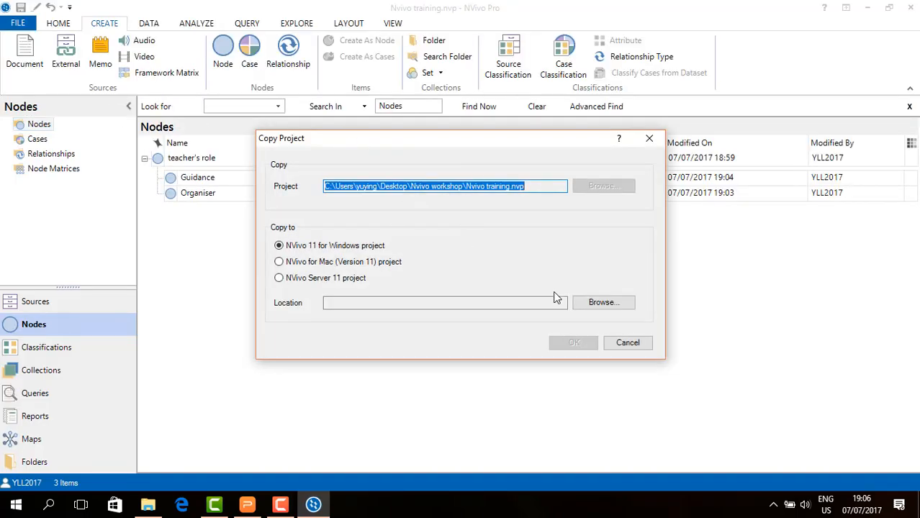
{"action": "left_click", "coordinate": [616, 305]}
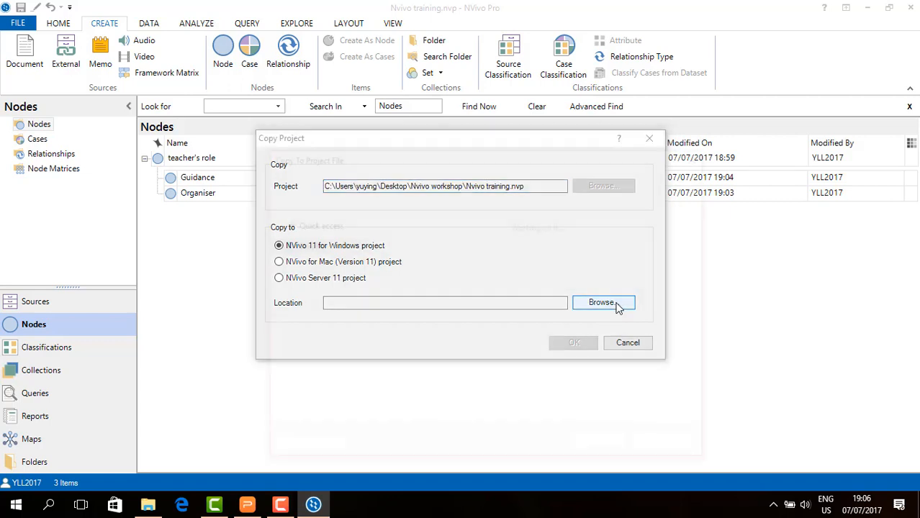
{"action": "left_click_drag", "start_coordinate": [588, 159], "coordinate": [581, 95]}
{"action": "left_click_drag", "start_coordinate": [705, 173], "coordinate": [701, 203]}
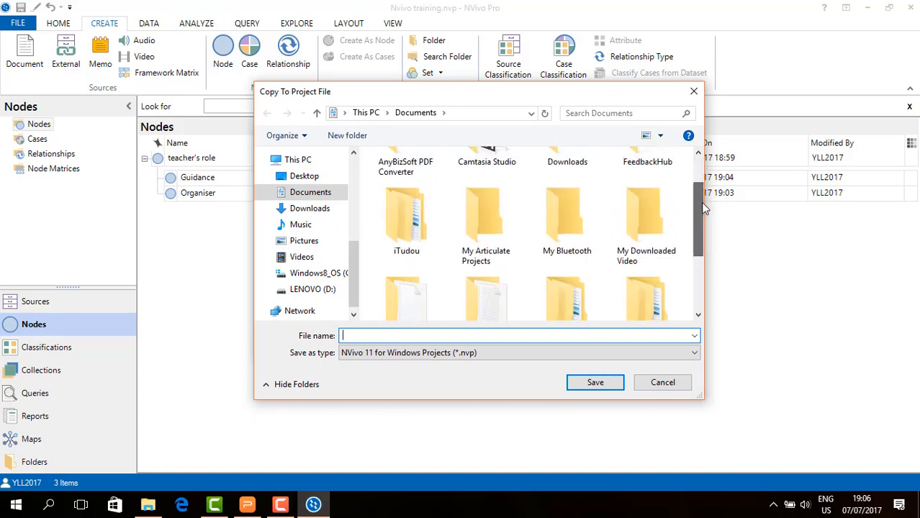
{"action": "left_click", "coordinate": [302, 176]}
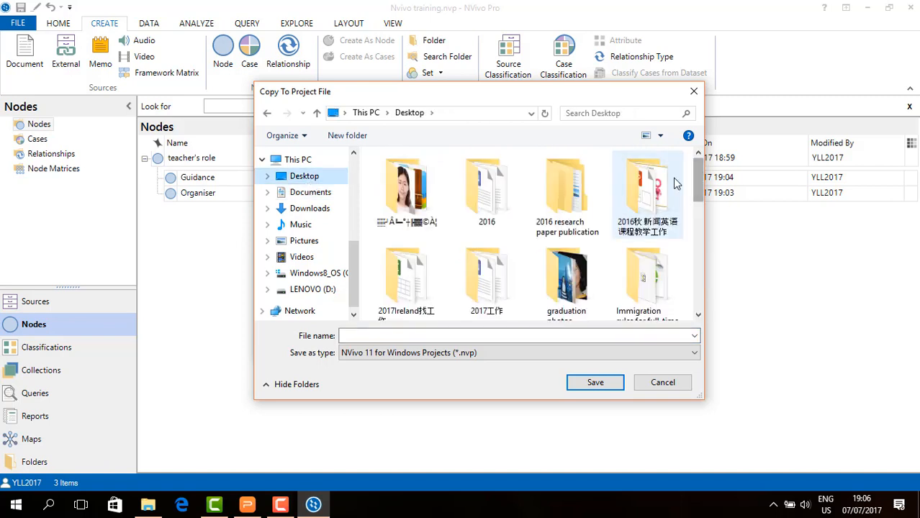
{"action": "left_click_drag", "start_coordinate": [700, 180], "coordinate": [702, 231]}
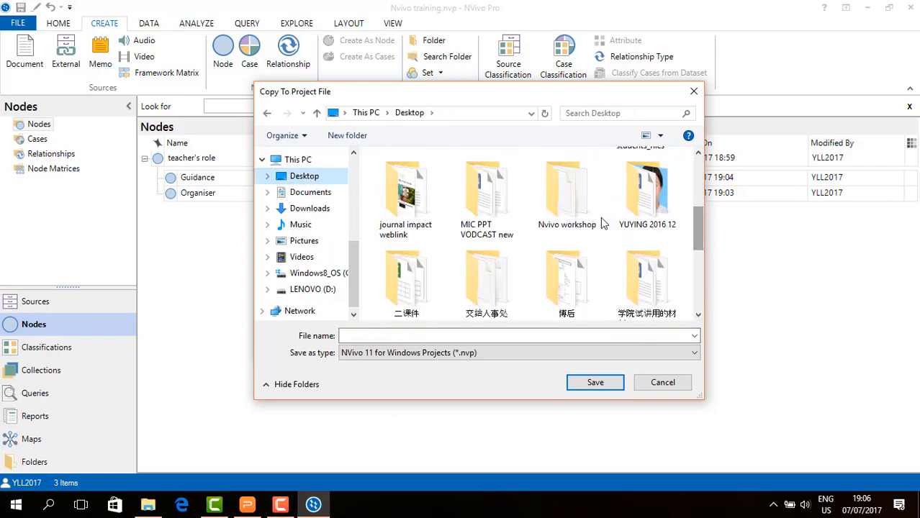
{"action": "double_click", "coordinate": [562, 207]}
{"action": "left_click", "coordinate": [453, 335]}
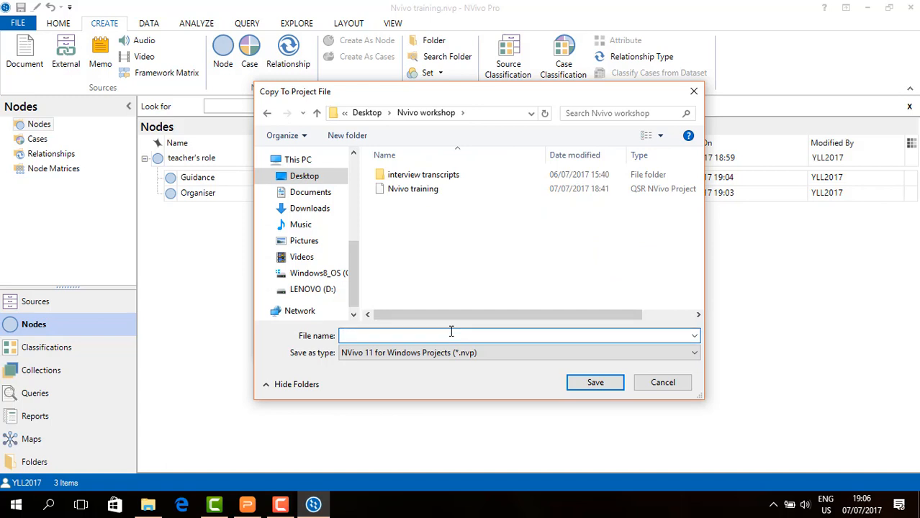
{"action": "type", "text": "Back up Nvivo training"}
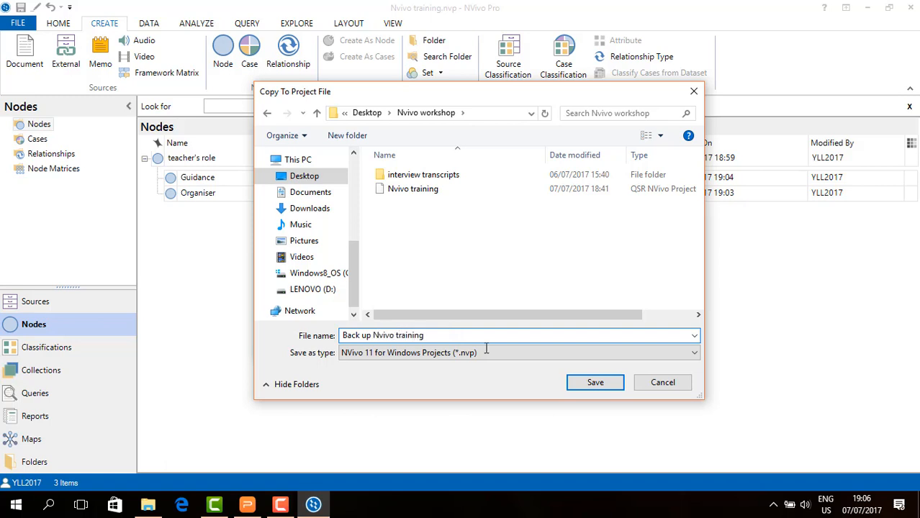
{"action": "left_click", "coordinate": [608, 383]}
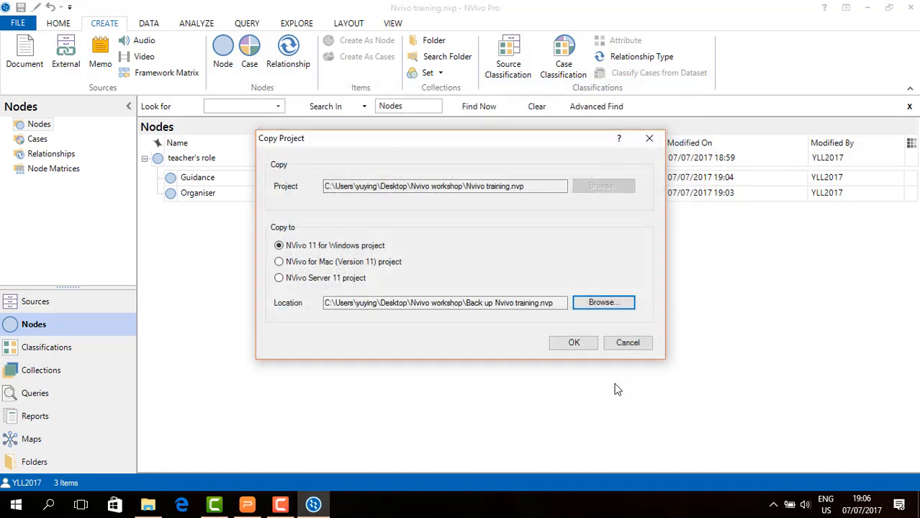
{"action": "left_click", "coordinate": [586, 349]}
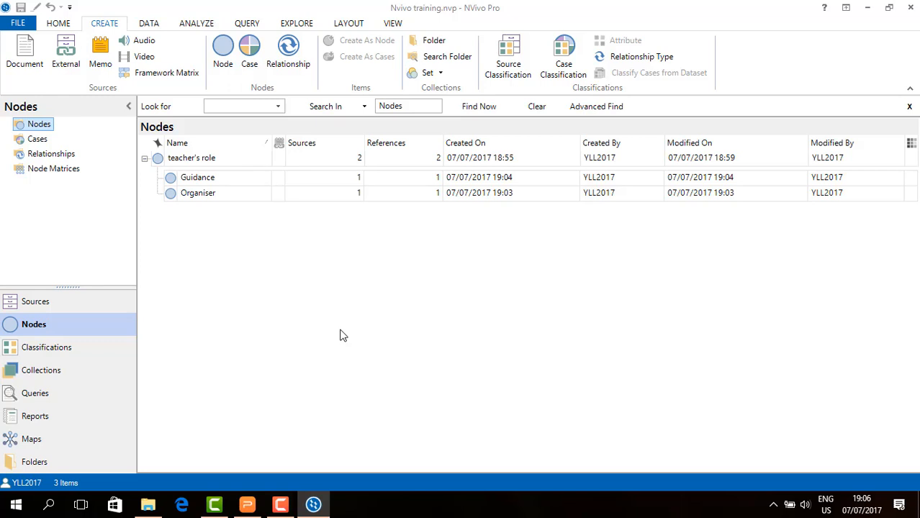
{"action": "left_click", "coordinate": [343, 336]}
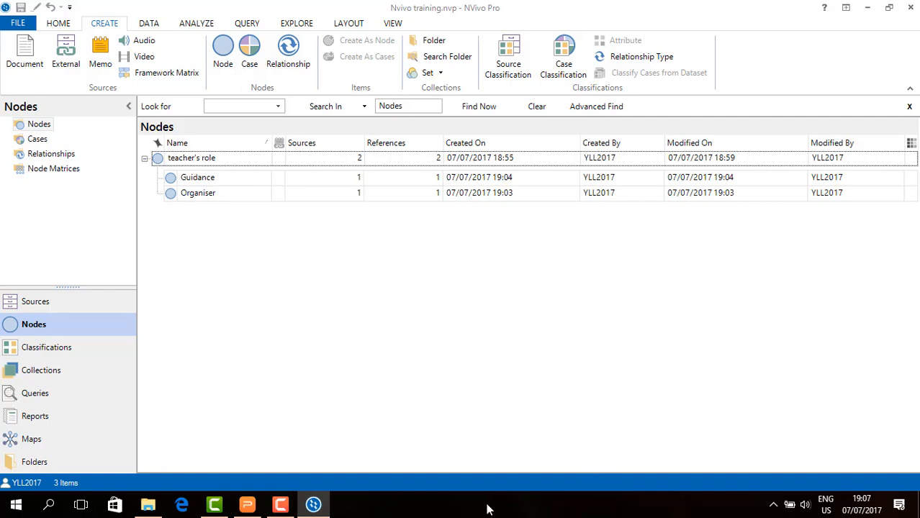
{"action": "left_click", "coordinate": [286, 513]}
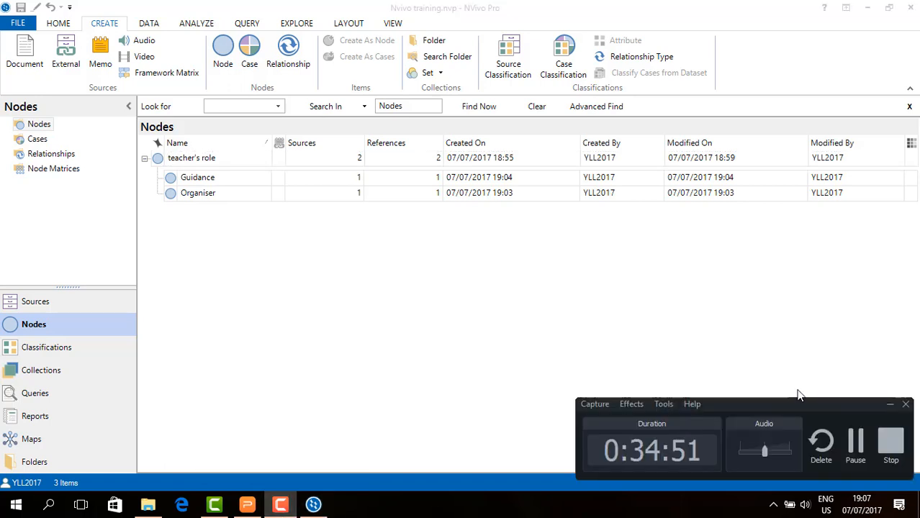
{"action": "left_click", "coordinate": [852, 442]}
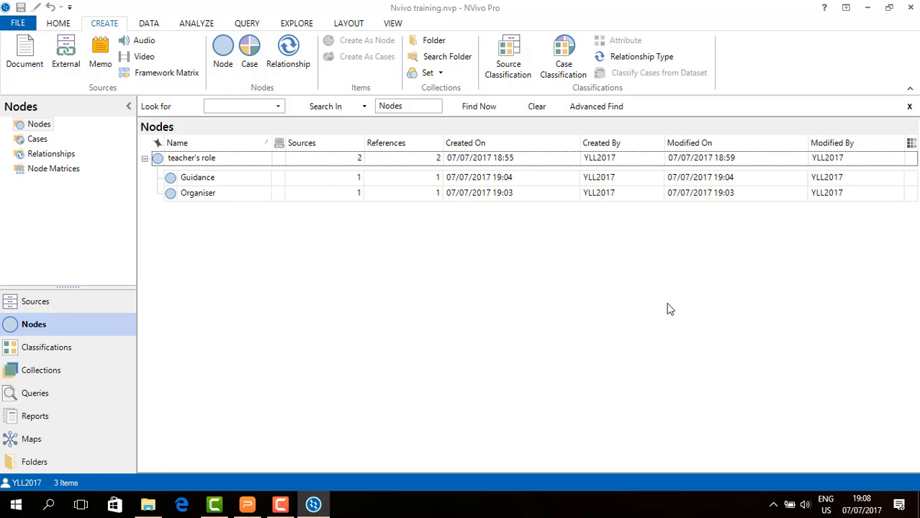
Step: Open the Participant 1 transcript from the Interview transcripts source folder
{"action": "left_click", "coordinate": [89, 307]}
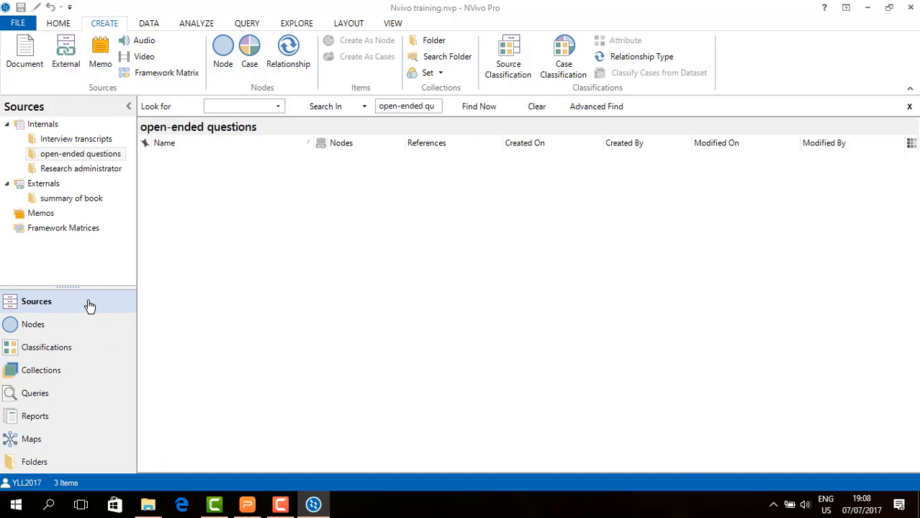
{"action": "left_click", "coordinate": [107, 141]}
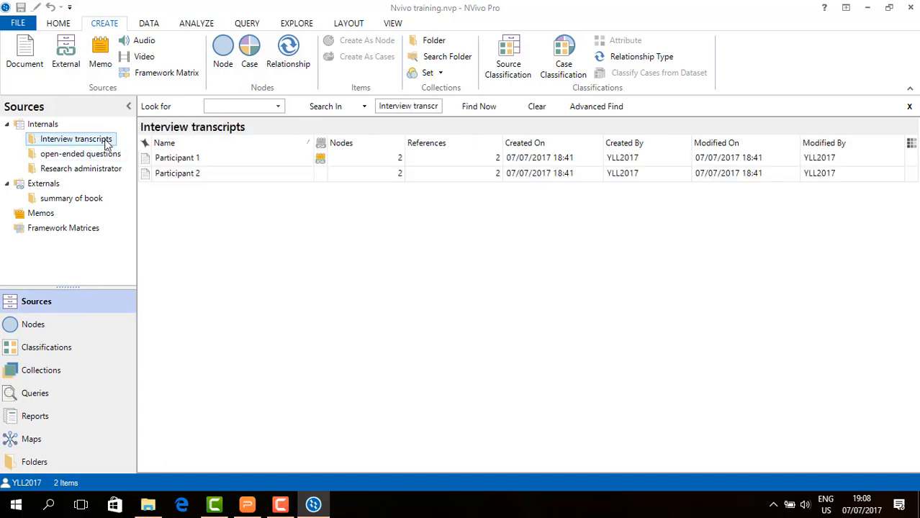
{"action": "double_click", "coordinate": [224, 160]}
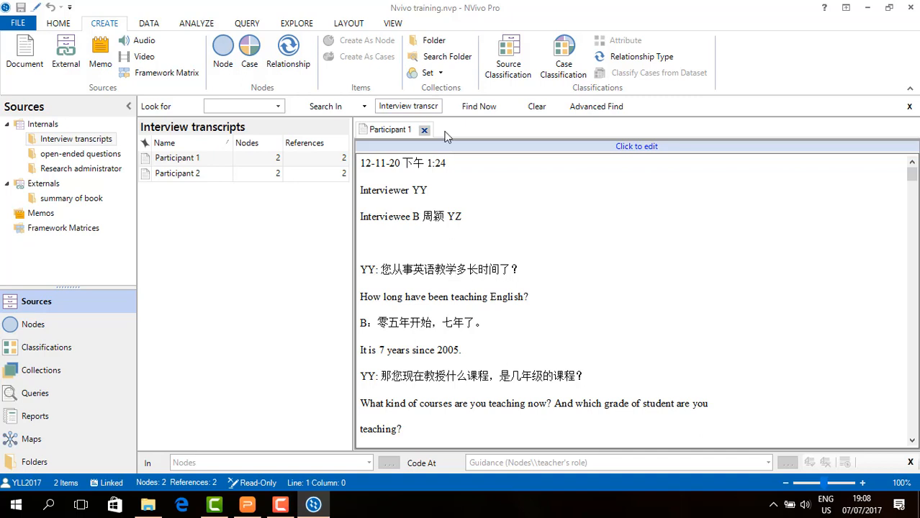
Step: Set the detail view position to Bottom so the Participant 1 transcript sits below the source list, and read further into it
{"action": "left_click", "coordinate": [393, 24]}
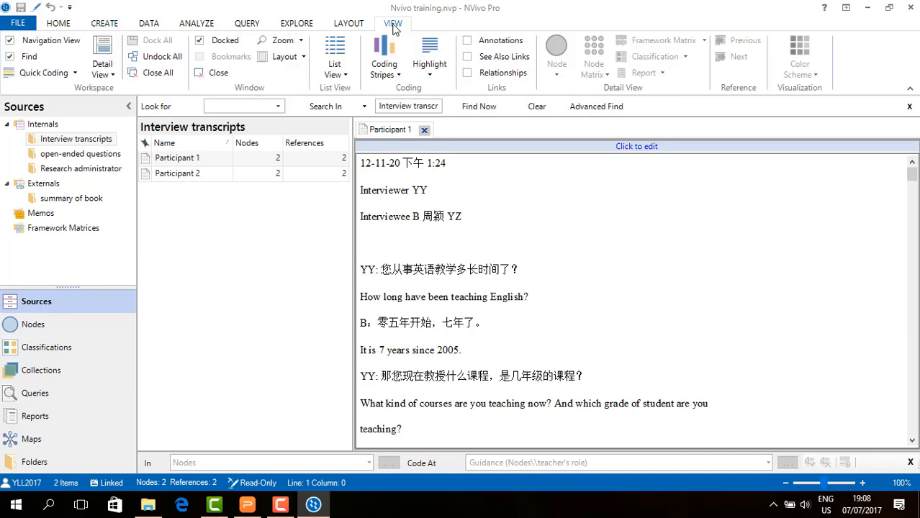
{"action": "left_click", "coordinate": [113, 75]}
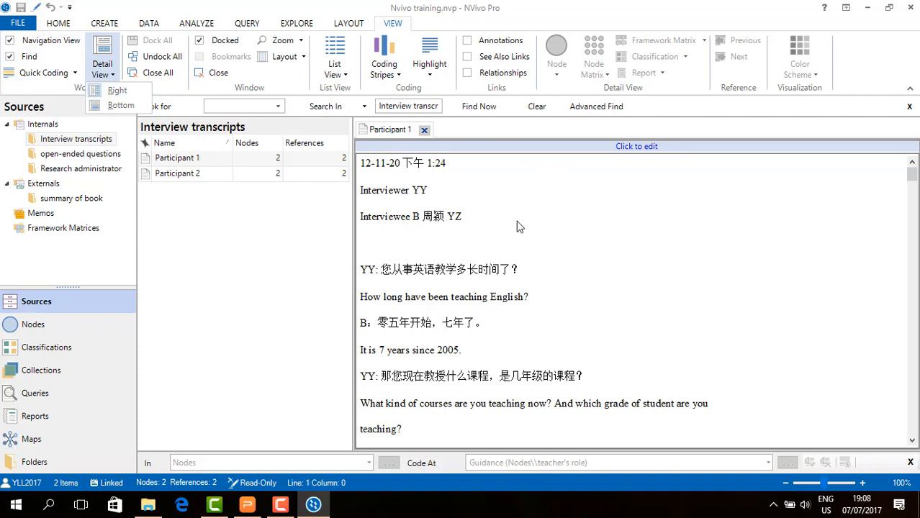
{"action": "left_click", "coordinate": [115, 106]}
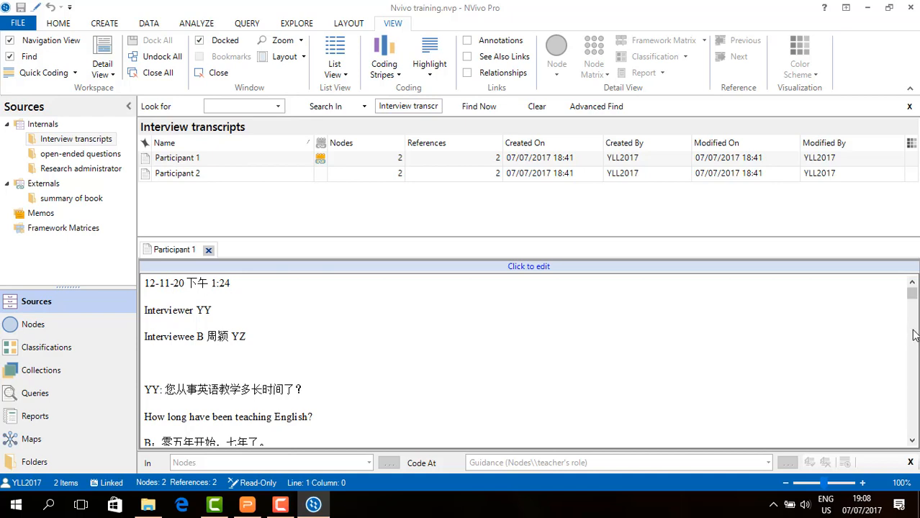
{"action": "scroll", "coordinate": [914, 334], "scroll_direction": "down", "scroll_amount": 3}
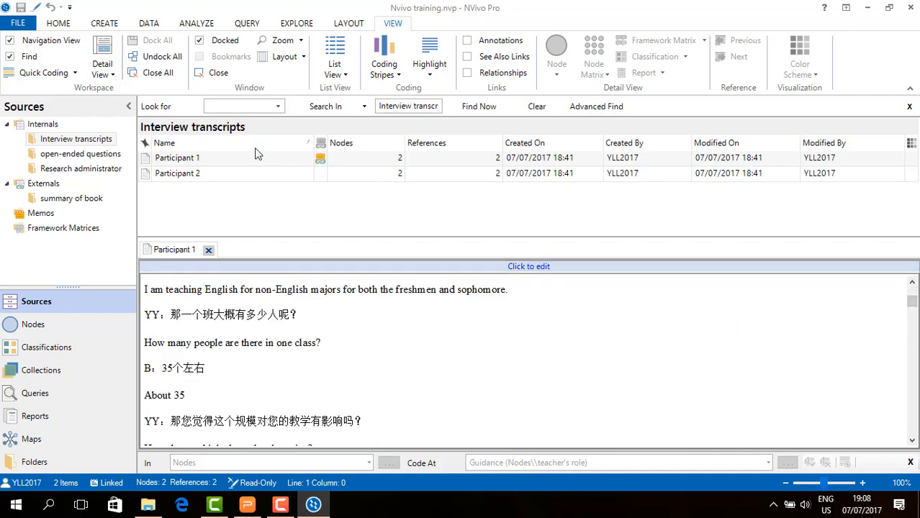
Step: Close the Participant 1 transcript and return to the node list
{"action": "left_click", "coordinate": [60, 24]}
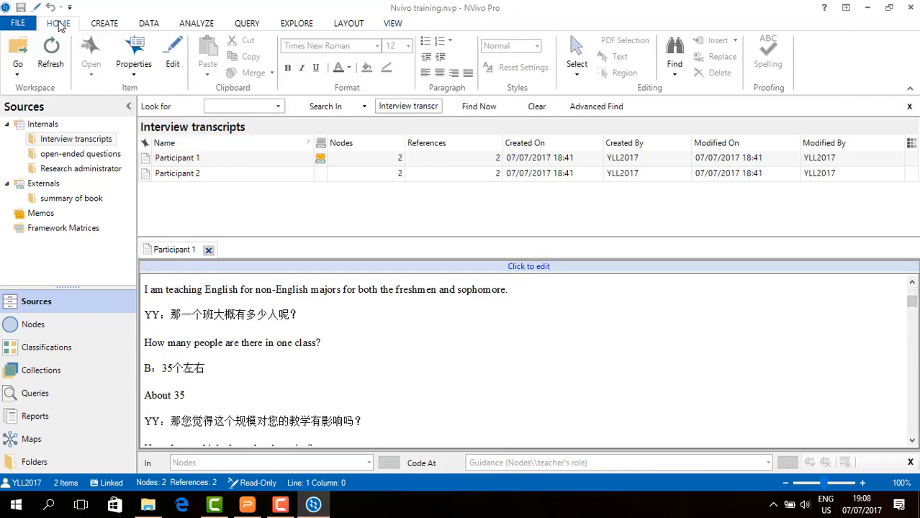
{"action": "left_click", "coordinate": [208, 250]}
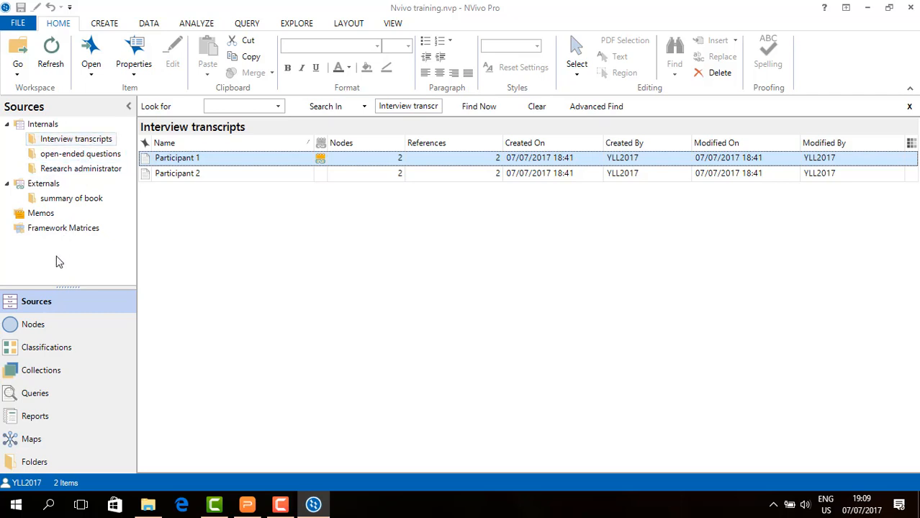
{"action": "left_click", "coordinate": [58, 322]}
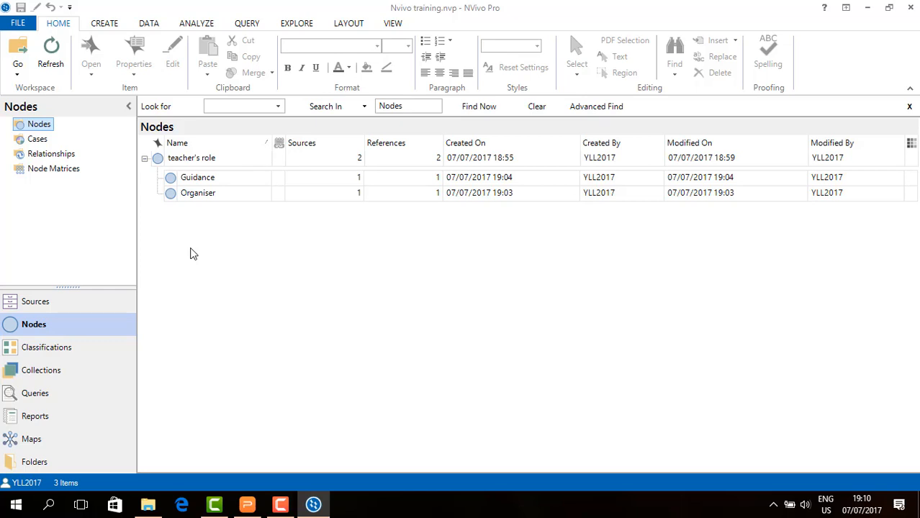
{"action": "left_click", "coordinate": [282, 505]}
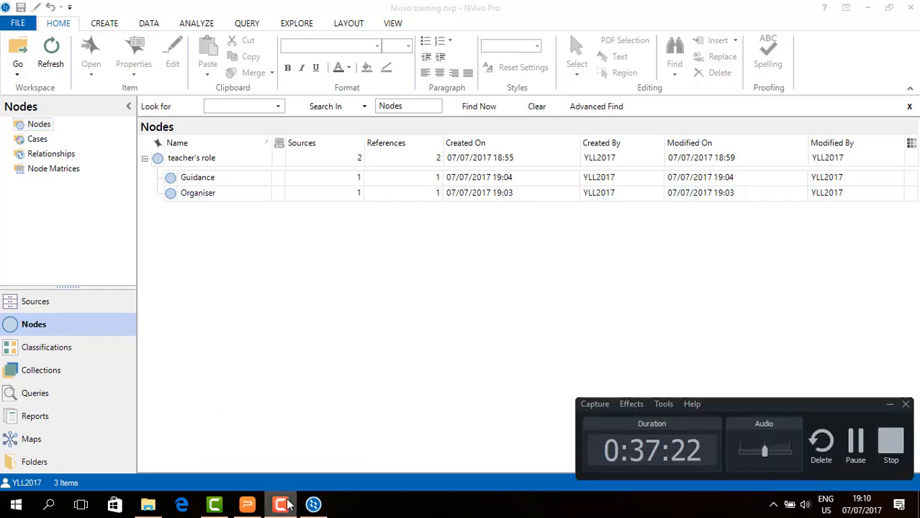